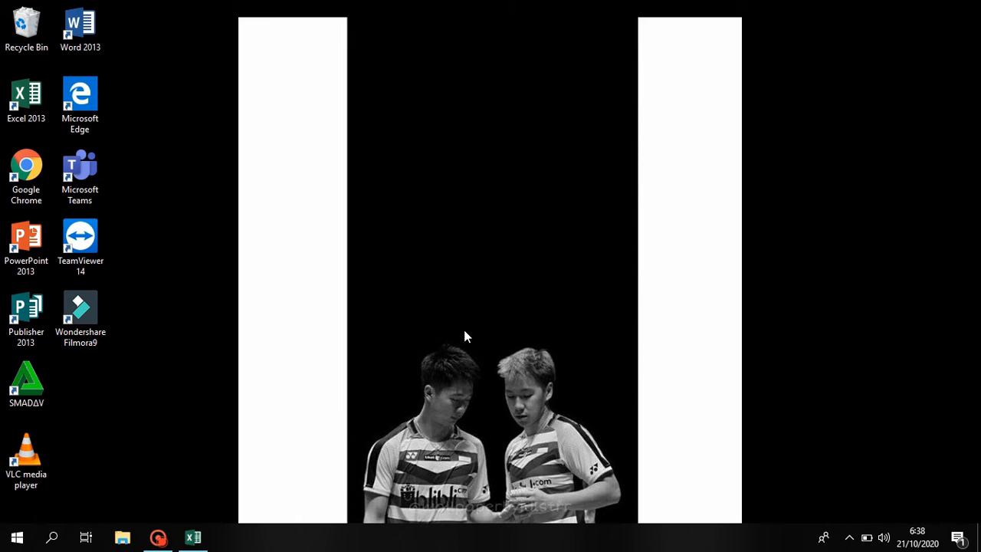
Switch to the DataCovid.xlsx workbook in Excel and jump to an existing named range, such as Depok or Cimahi
{"action": "left_click", "coordinate": [192, 539]}
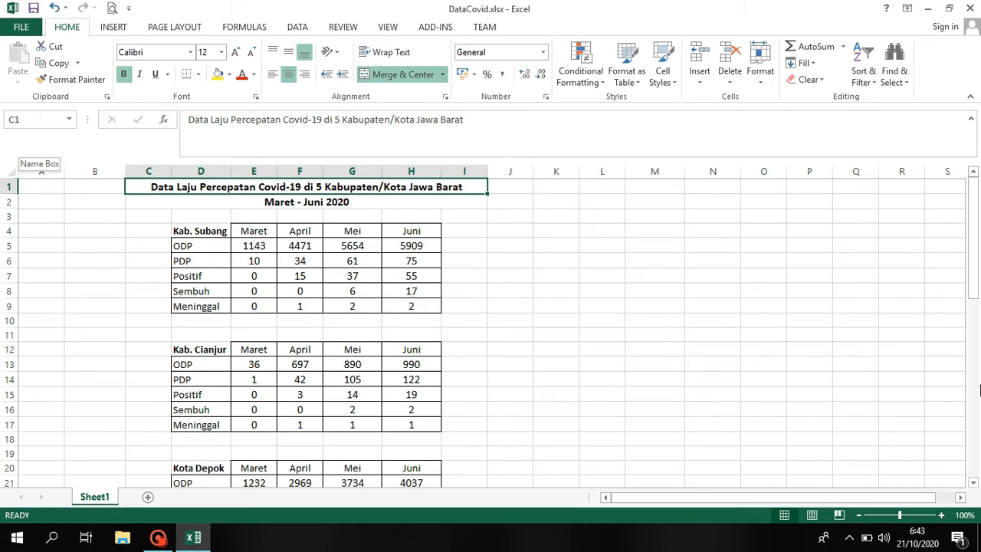
{"action": "left_click", "coordinate": [69, 120]}
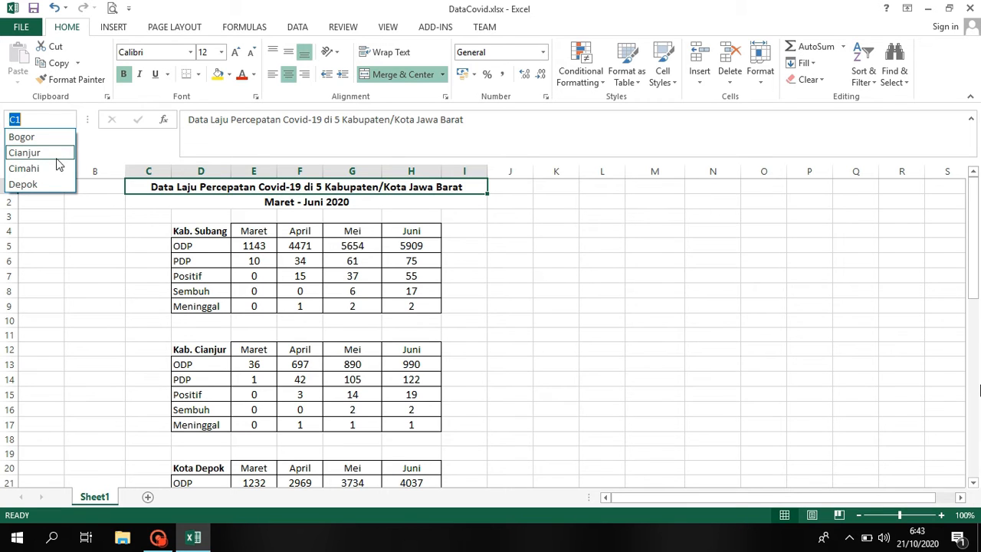
{"action": "left_click", "coordinate": [56, 184]}
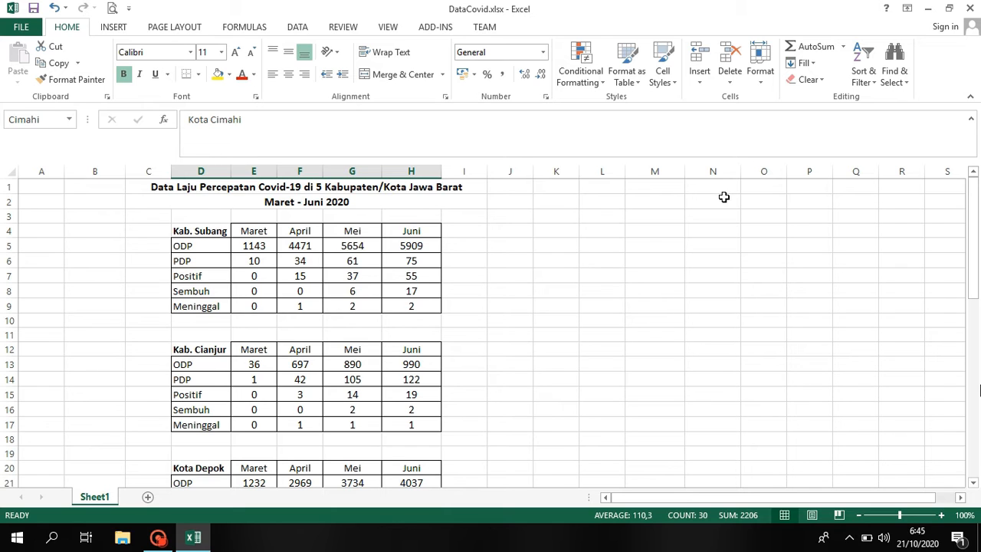
Name the Kab. Subang table range D4:H9 as Subang
{"action": "left_click_drag", "start_coordinate": [199, 229], "coordinate": [416, 307]}
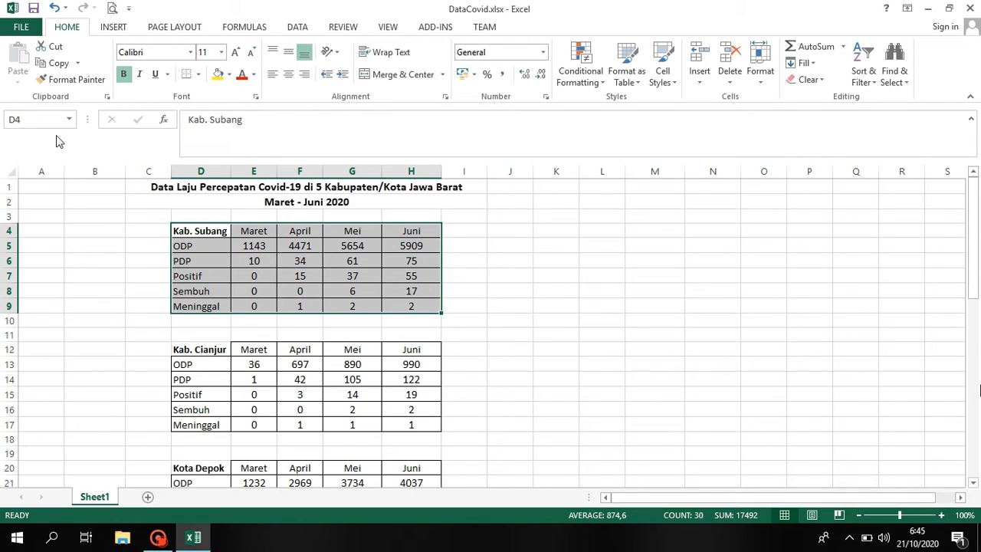
{"action": "left_click", "coordinate": [35, 120]}
{"action": "type", "text": "Subang"}
{"action": "key", "text": "Return"}
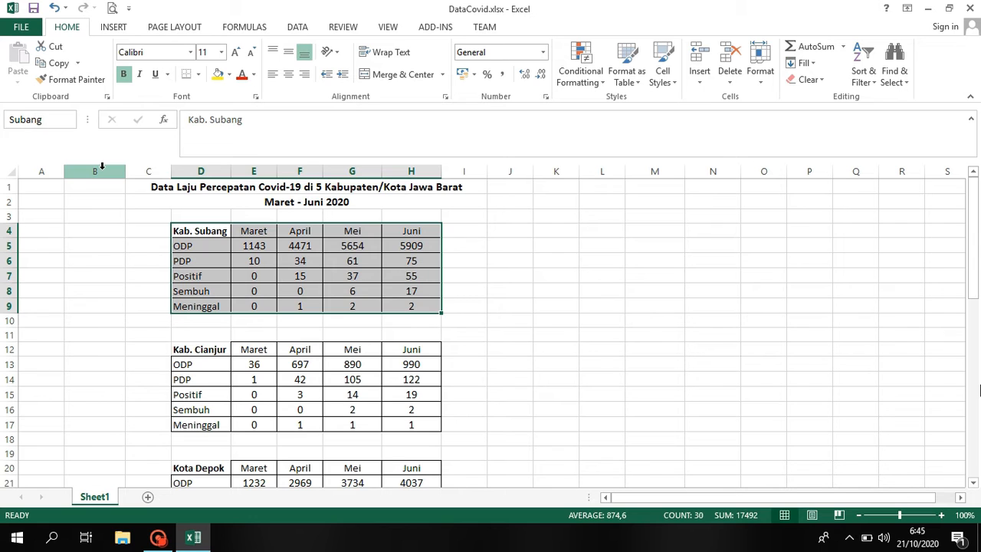
Check the Subang named range by jumping to it from the list of defined names
{"action": "left_click", "coordinate": [70, 119]}
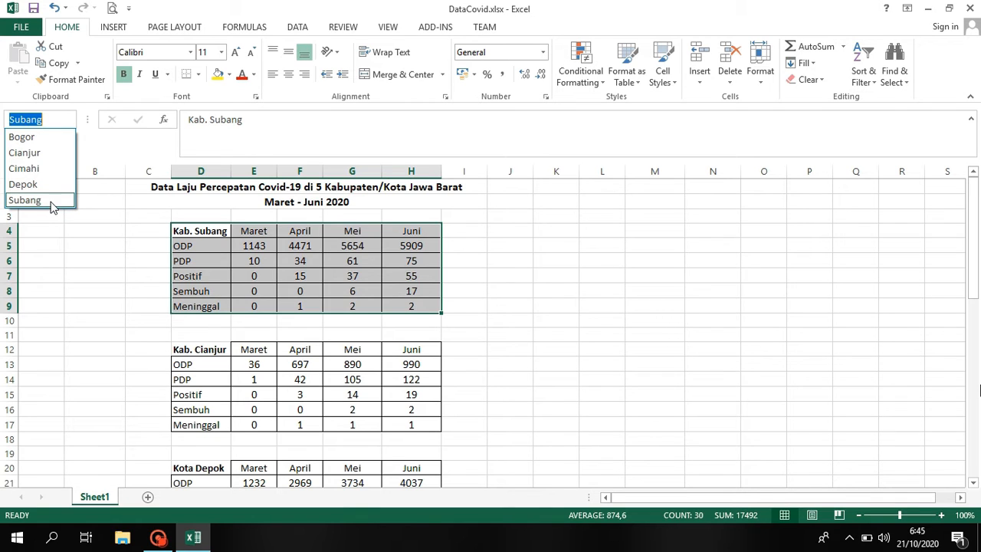
{"action": "left_click", "coordinate": [49, 201]}
{"action": "left_click", "coordinate": [371, 391]}
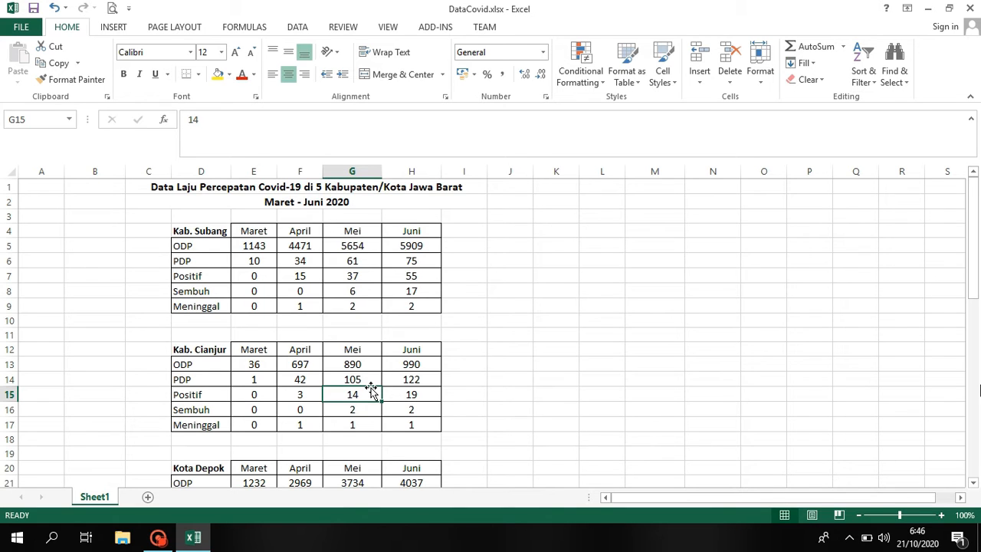
Set the height of row 4, the Kab. Subang header row, to 25
{"action": "left_click", "coordinate": [220, 231]}
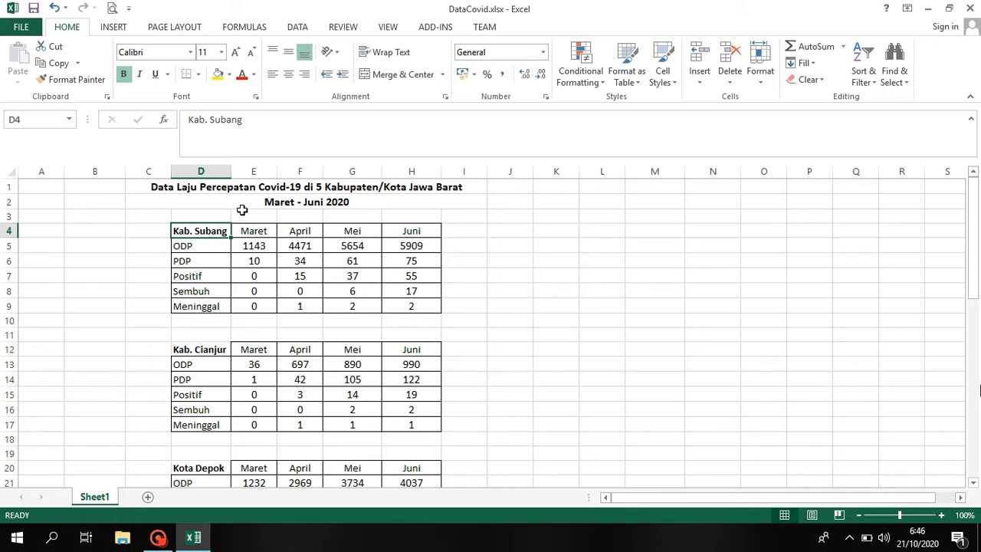
{"action": "left_click", "coordinate": [751, 74]}
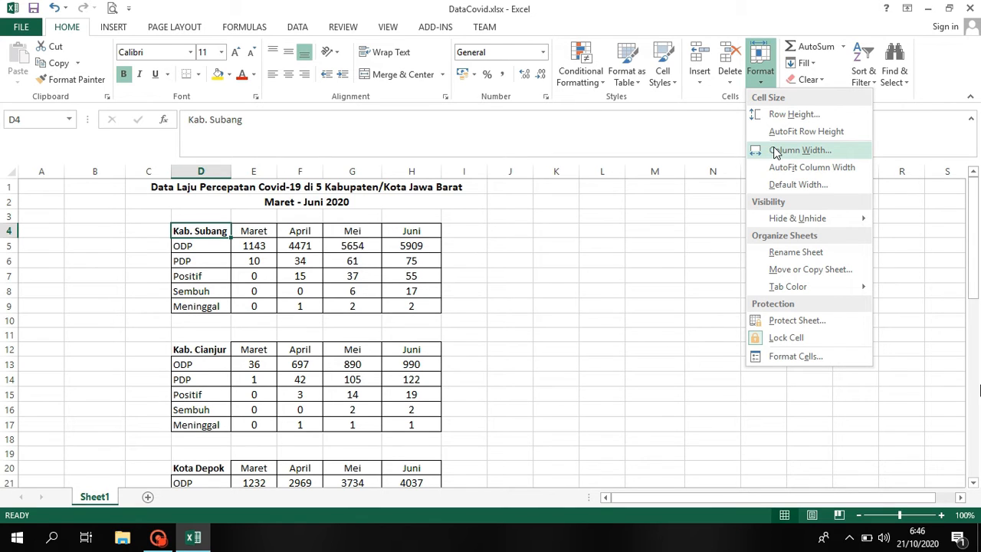
{"action": "left_click", "coordinate": [774, 114]}
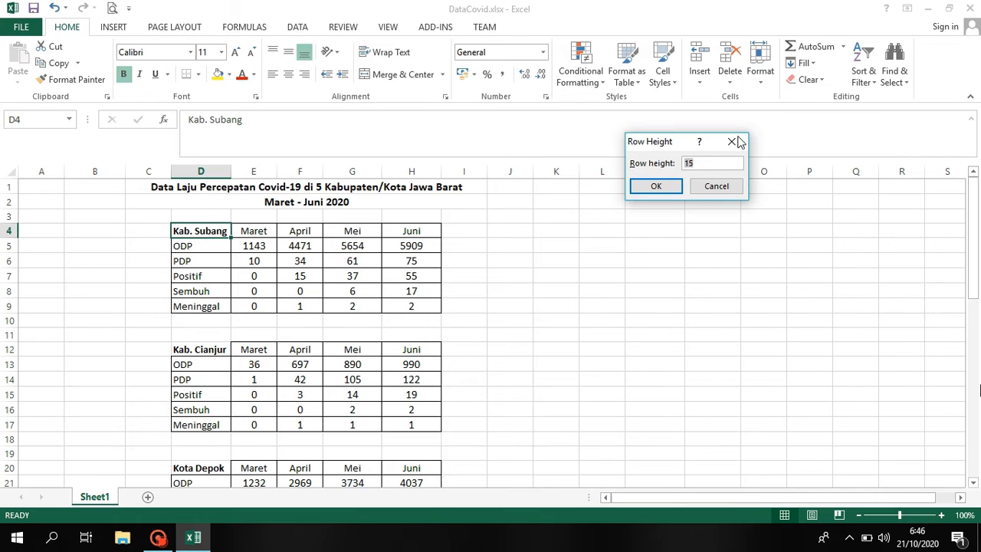
{"action": "left_click", "coordinate": [690, 163]}
{"action": "key", "text": "BackSpace"}
{"action": "type", "text": "2"}
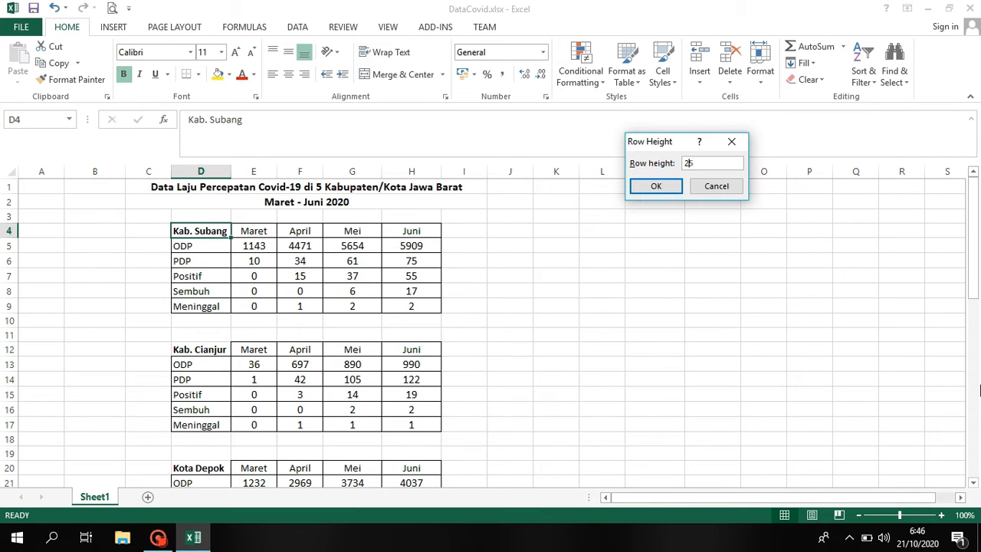
{"action": "left_click", "coordinate": [656, 187]}
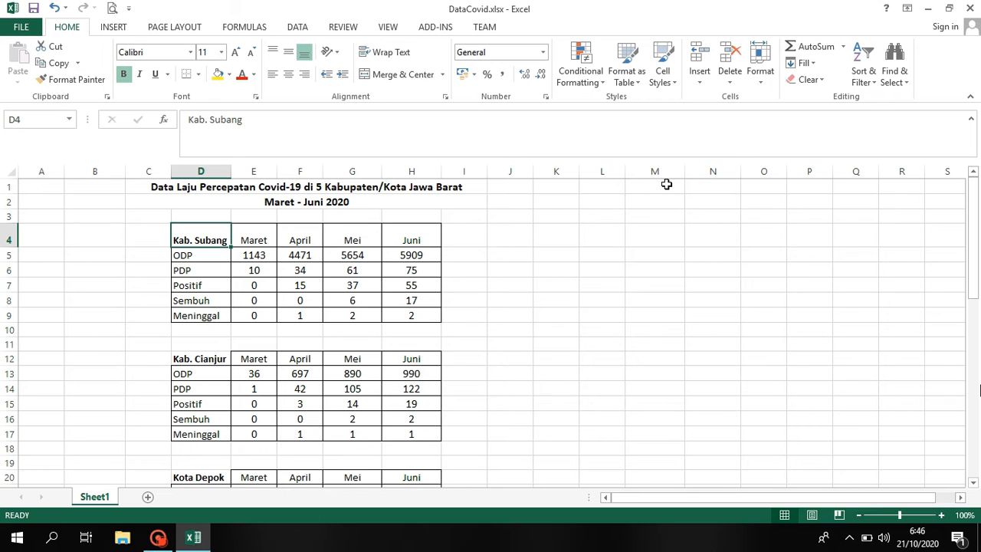
Set the width of column D to 15
{"action": "left_click", "coordinate": [759, 82]}
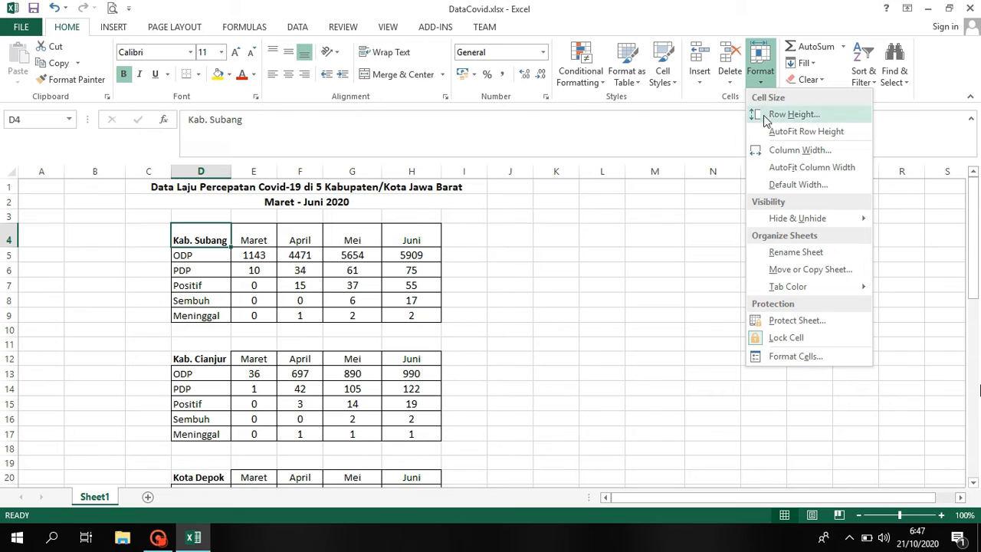
{"action": "left_click", "coordinate": [775, 150]}
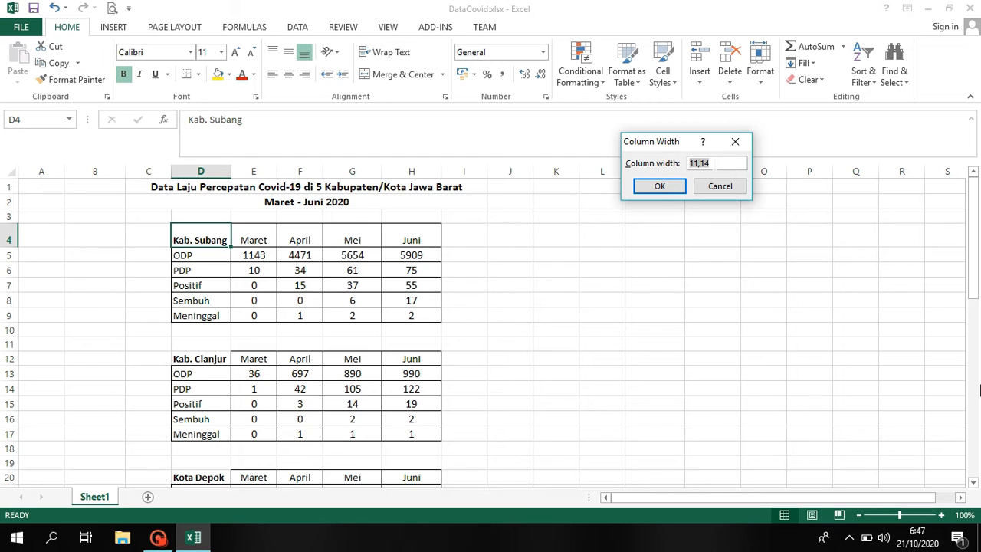
{"action": "type", "text": "15"}
{"action": "left_click", "coordinate": [662, 187]}
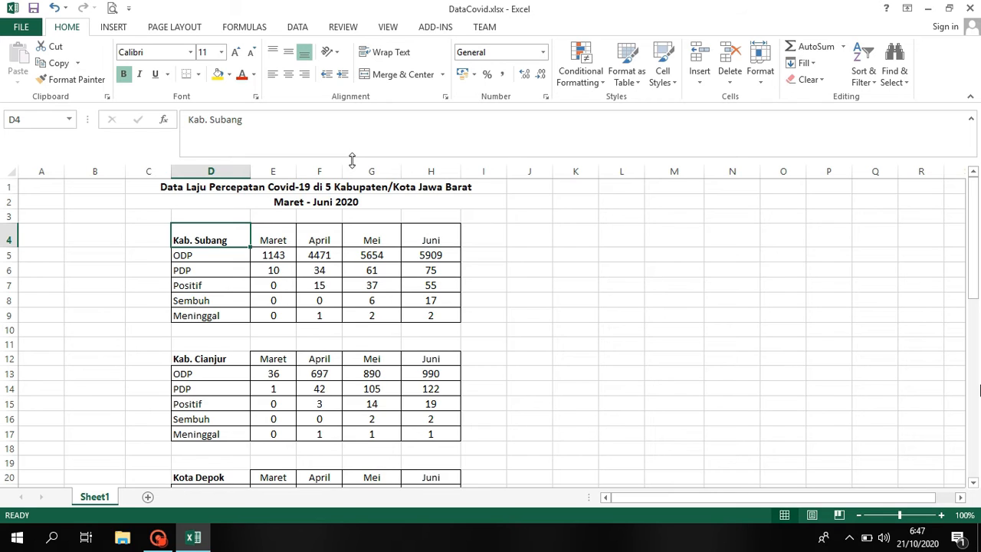
Centre the Kab. Subang header cells D4:H4 both horizontally and vertically
{"action": "left_click", "coordinate": [285, 75]}
{"action": "left_click", "coordinate": [289, 52]}
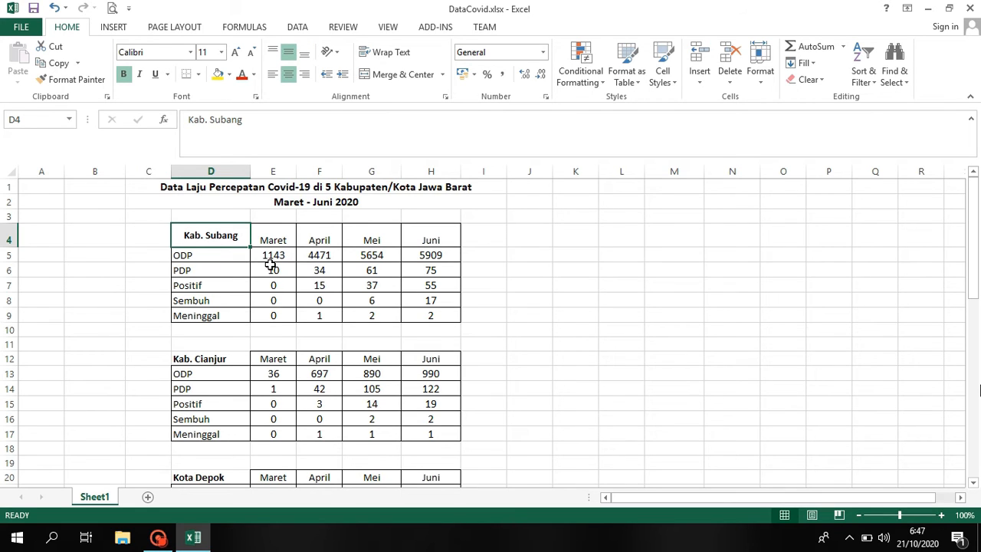
{"action": "key", "text": "shift+Right"}
{"action": "key", "text": "shift+Right"}
{"action": "key", "text": "shift+Right"}
{"action": "key", "text": "shift+Right"}
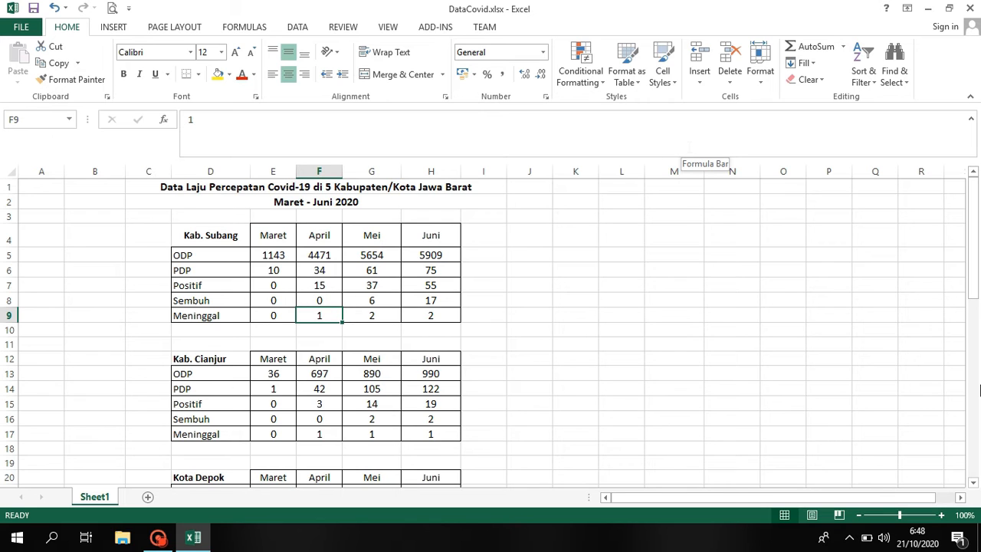
Insert a blank sheet row above the Meninggal row 9 and a blank sheet column before the April column F
{"action": "left_click", "coordinate": [698, 72]}
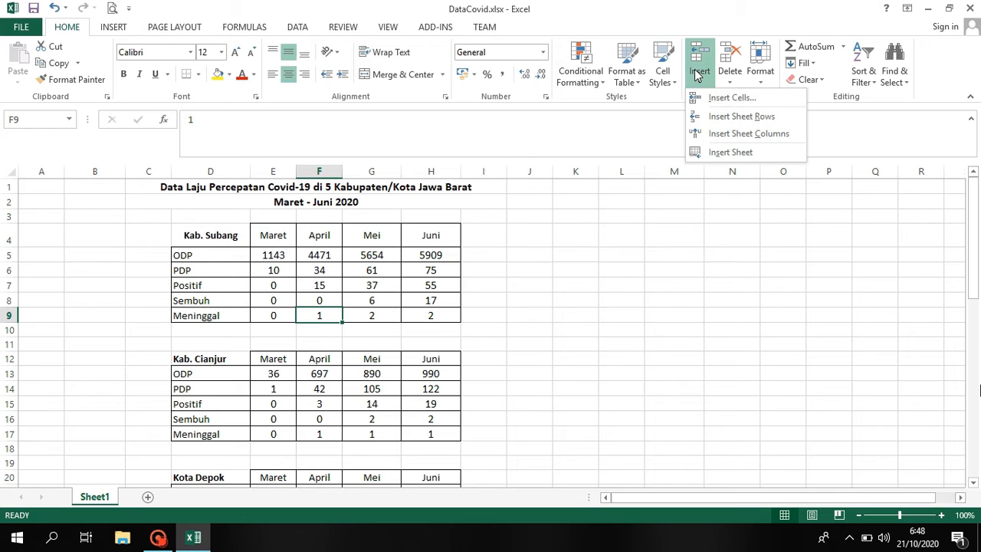
{"action": "left_click", "coordinate": [703, 116]}
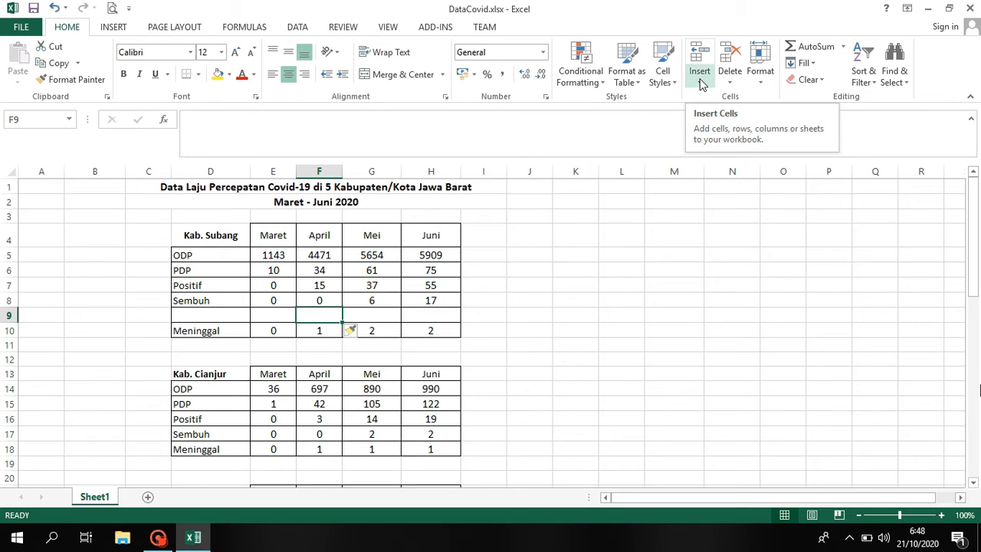
{"action": "left_click", "coordinate": [701, 81]}
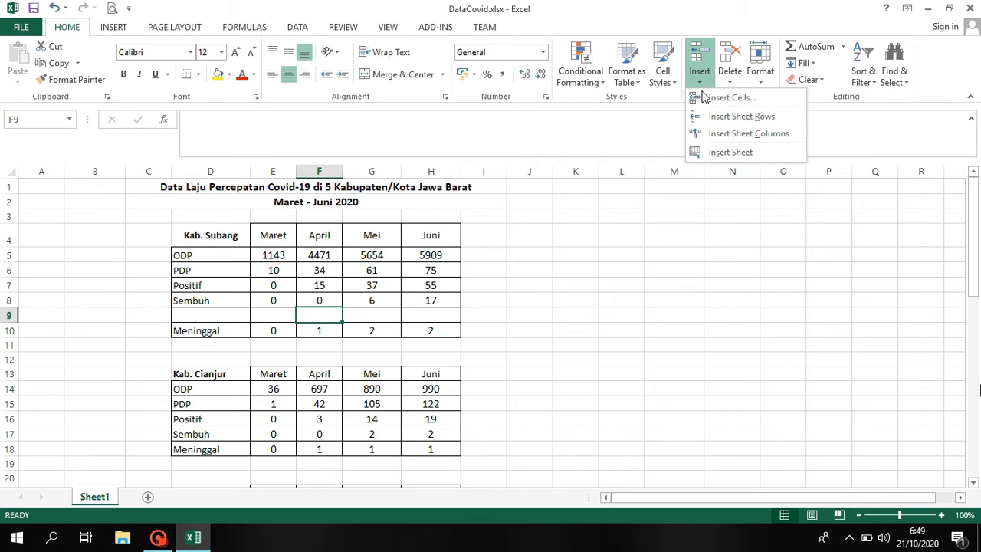
{"action": "left_click", "coordinate": [711, 135]}
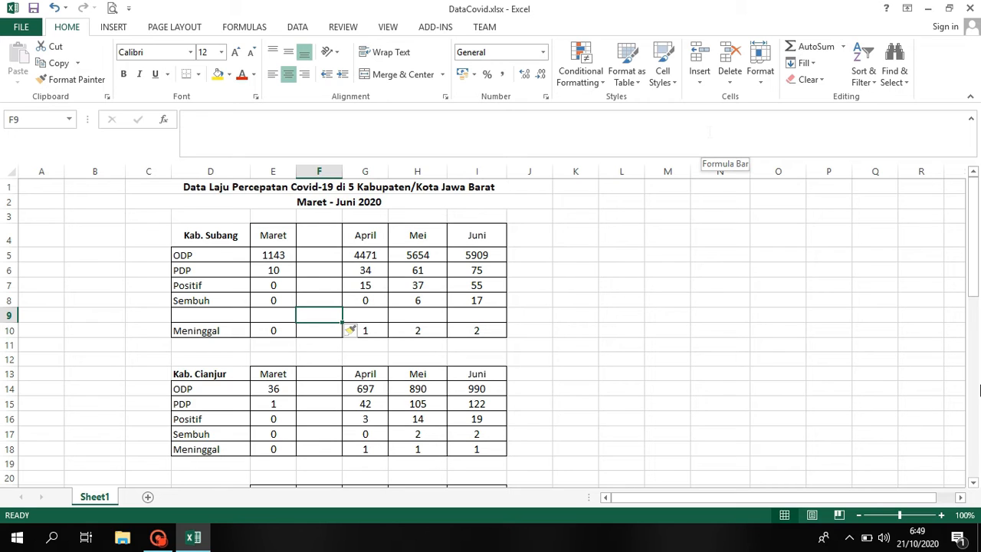
Delete the blank sheet row 9 and the blank sheet column F between Maret and April
{"action": "left_click", "coordinate": [277, 314]}
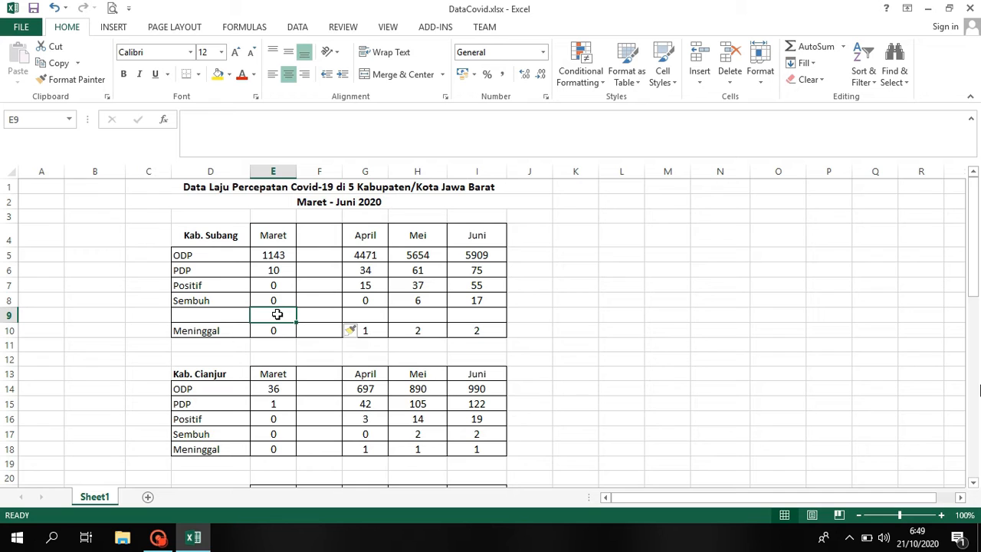
{"action": "left_click", "coordinate": [724, 75]}
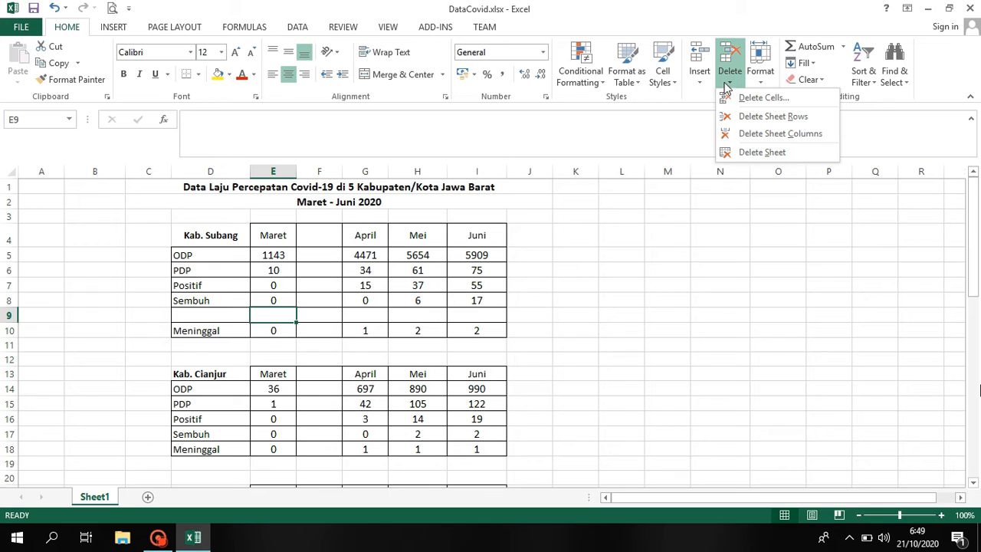
{"action": "left_click", "coordinate": [734, 120]}
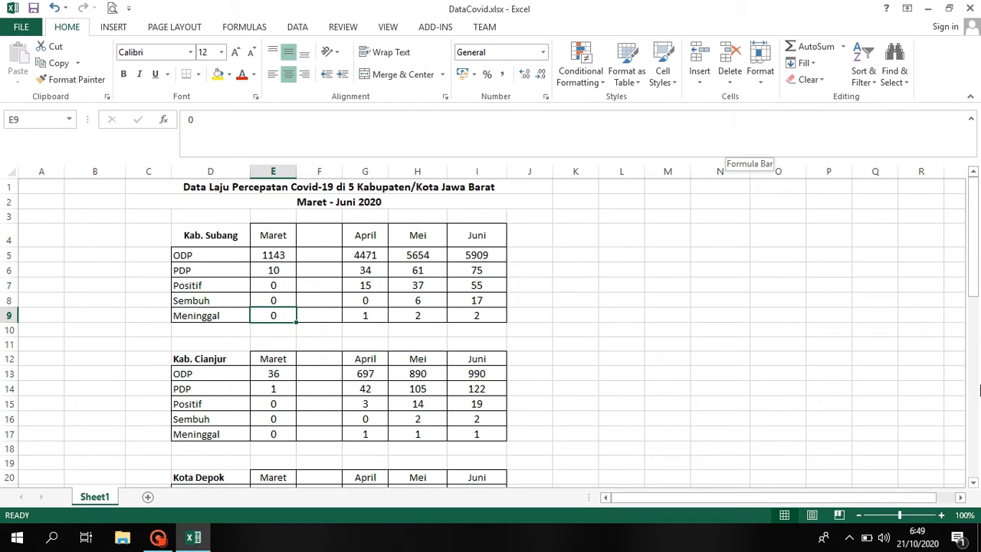
{"action": "key", "text": "Right"}
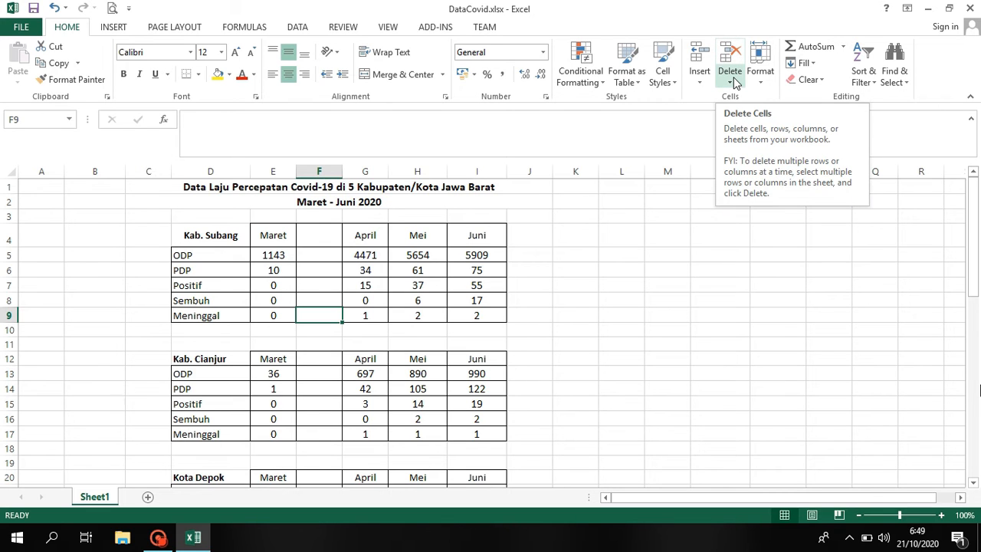
{"action": "left_click", "coordinate": [731, 82]}
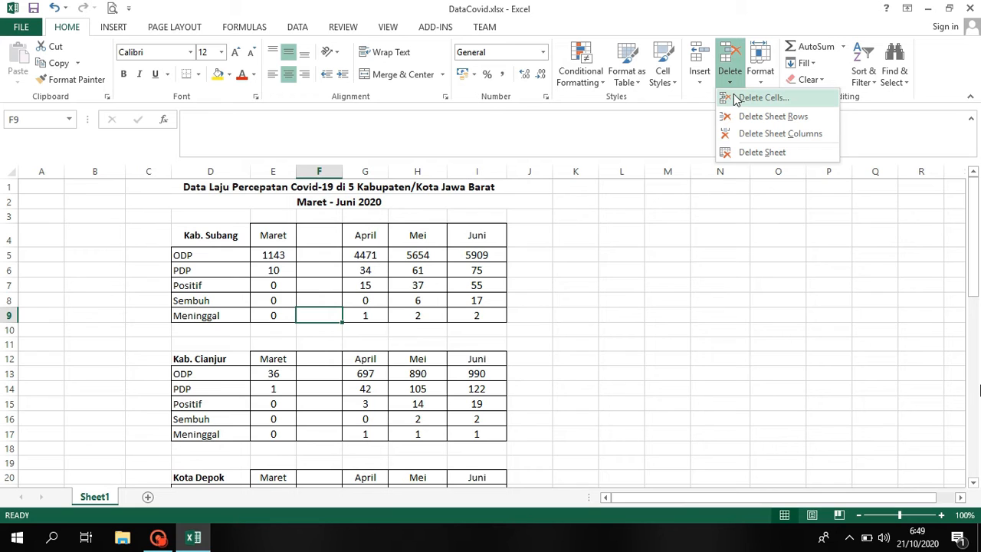
{"action": "left_click", "coordinate": [774, 133]}
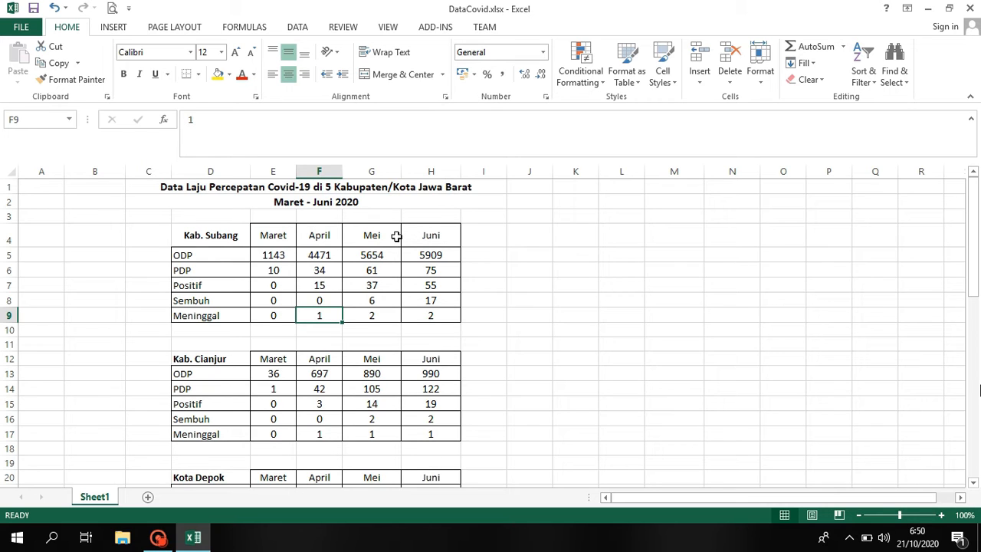
{"action": "left_click", "coordinate": [762, 79]}
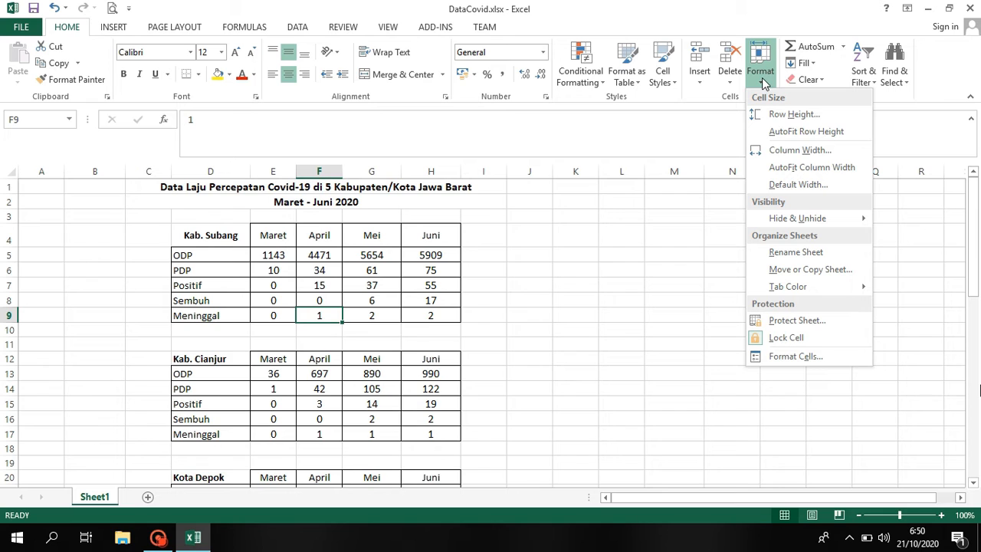
{"action": "left_click", "coordinate": [825, 254]}
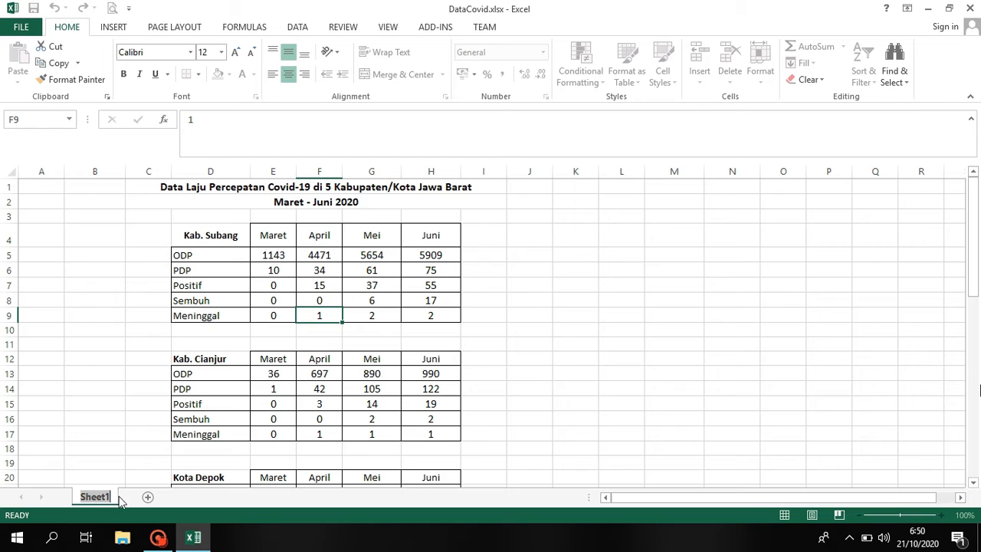
{"action": "left_click", "coordinate": [155, 389]}
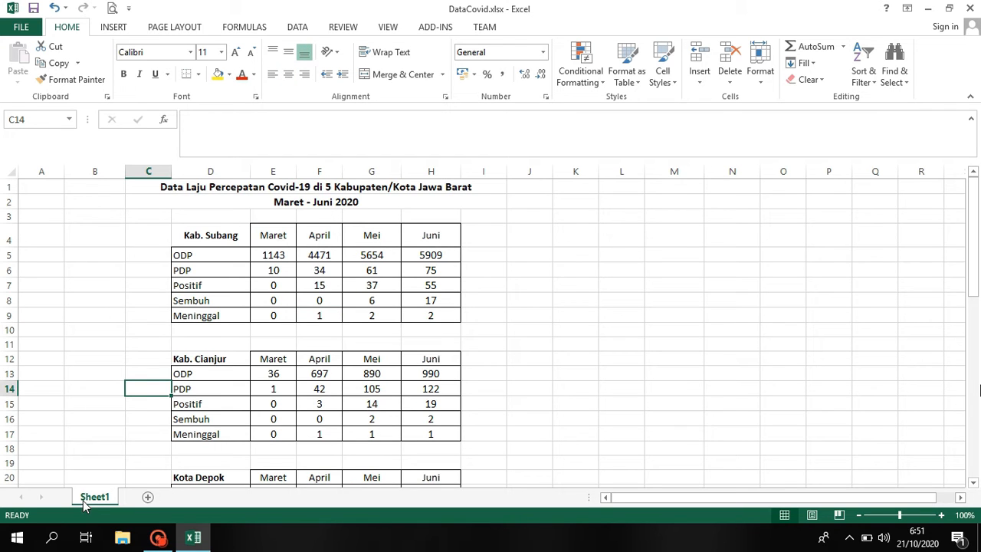
{"action": "right_click", "coordinate": [95, 503]}
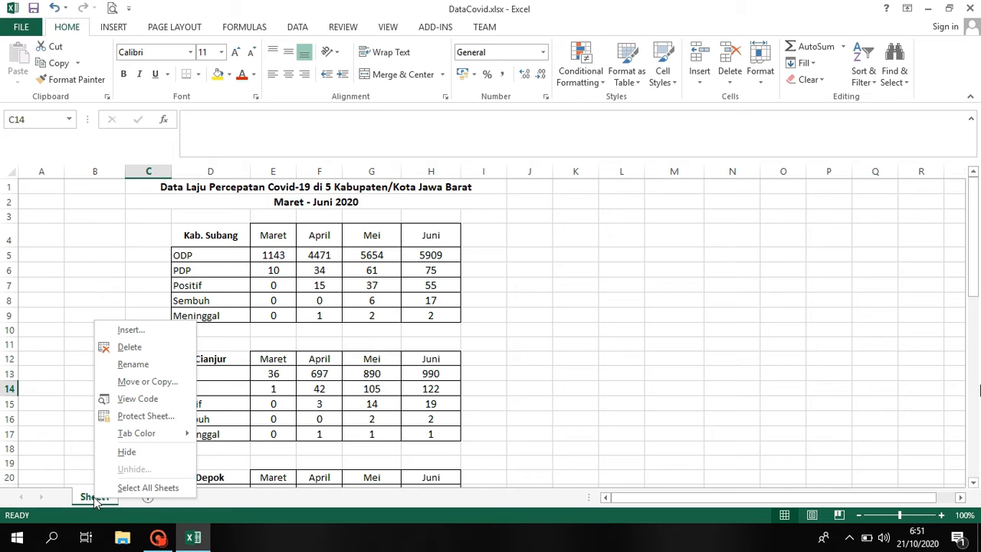
{"action": "left_click", "coordinate": [138, 364]}
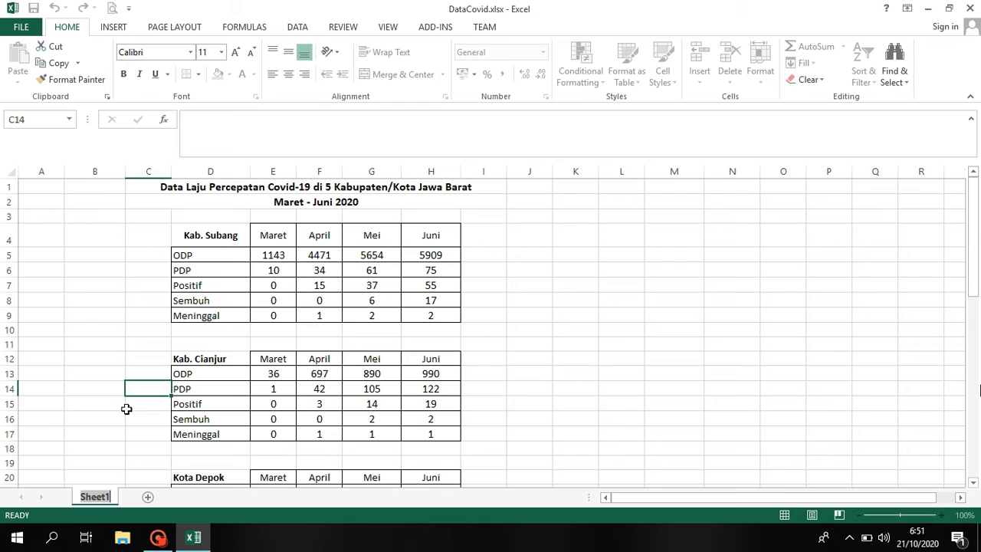
{"action": "left_click", "coordinate": [126, 408]}
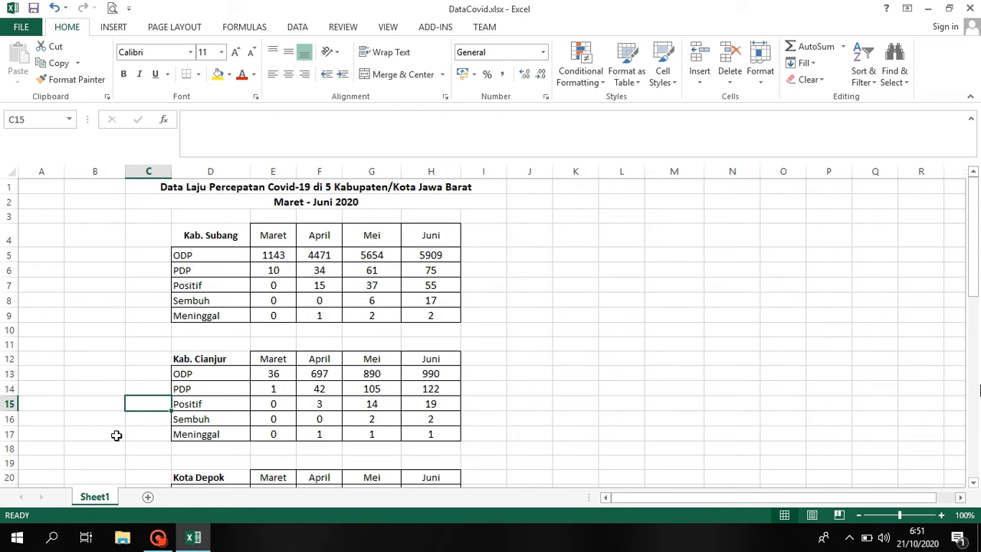
Rename Sheet1 as DataCovid
{"action": "double_click", "coordinate": [95, 497]}
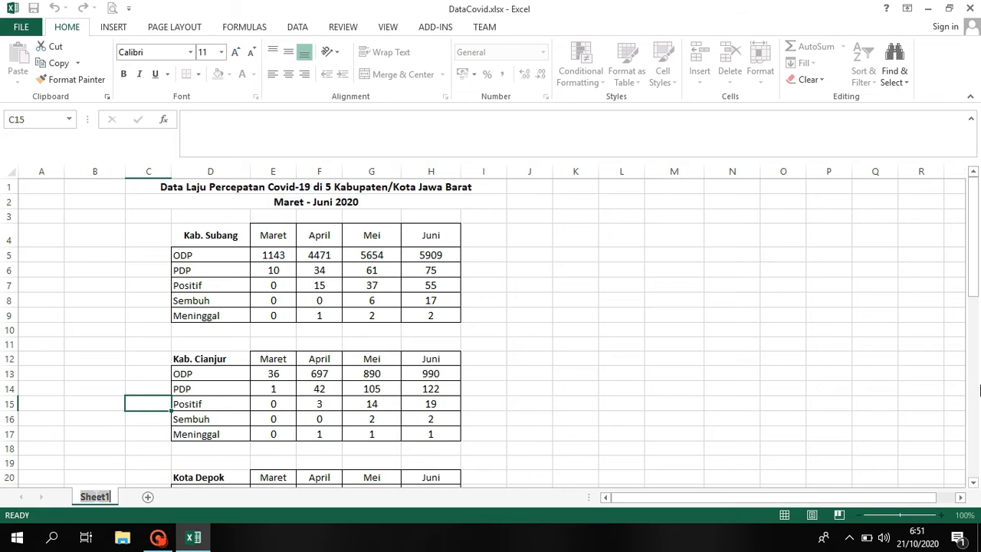
{"action": "type", "text": "DataCovid"}
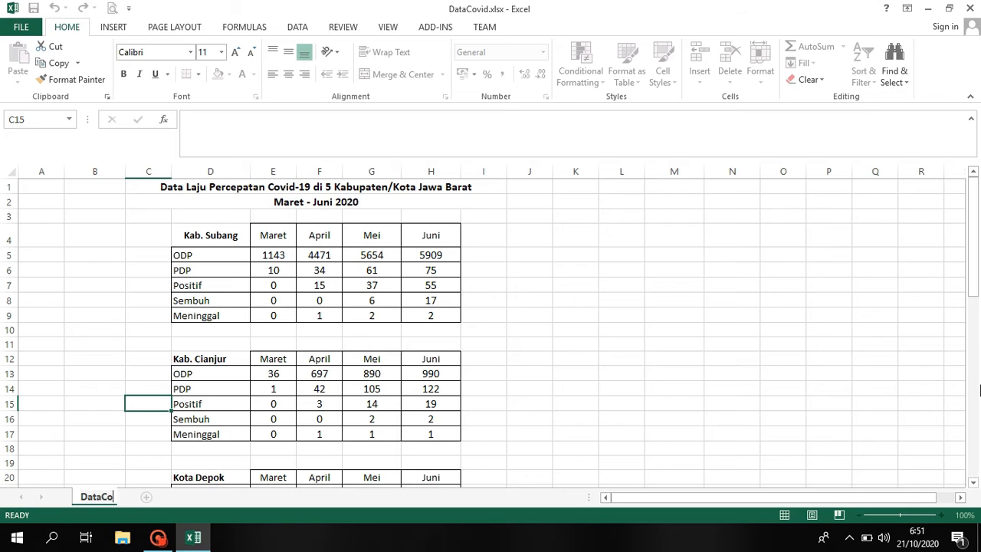
{"action": "key", "text": "Return"}
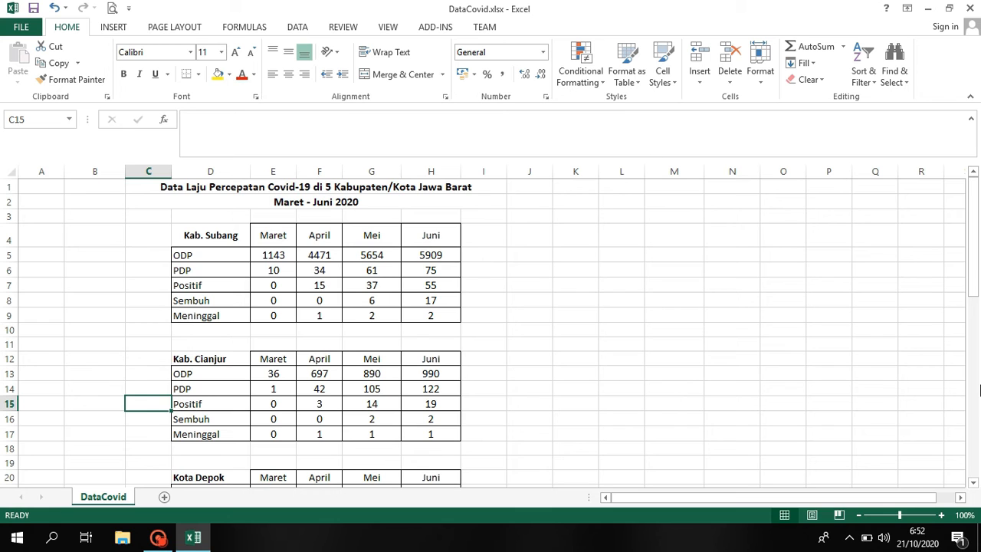
Create a copy of the DataCovid sheet at the end of the same workbook and compare it with the original
{"action": "left_click", "coordinate": [762, 80]}
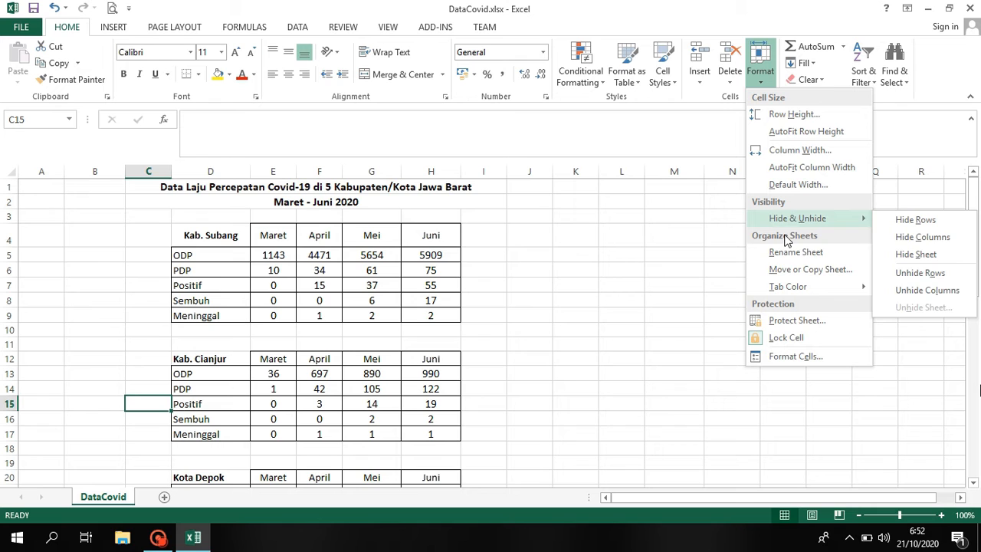
{"action": "left_click", "coordinate": [778, 270]}
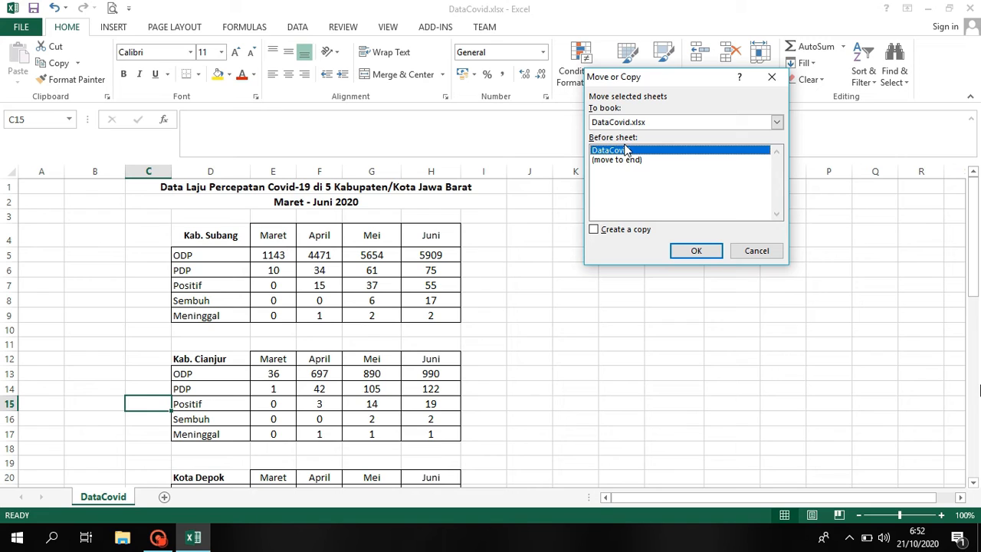
{"action": "left_click", "coordinate": [625, 161]}
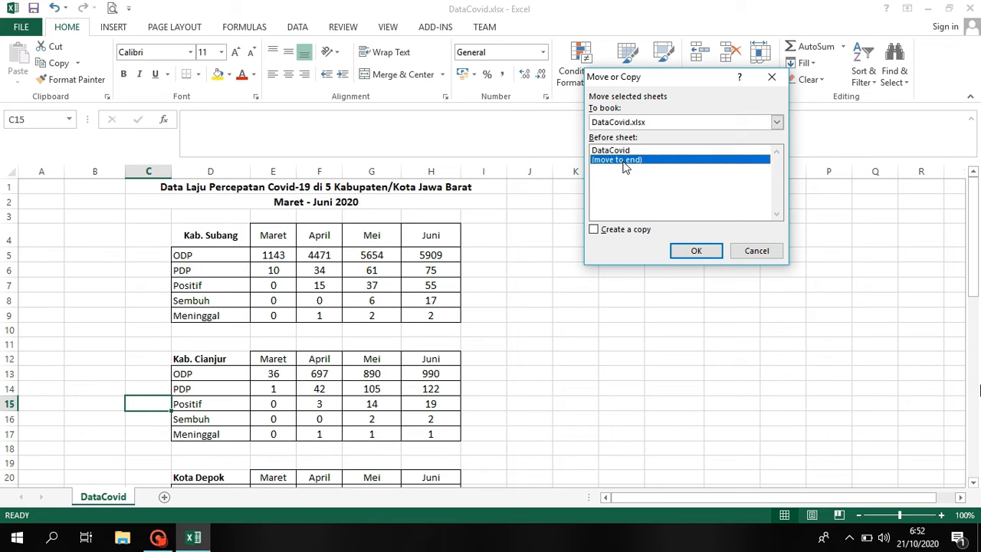
{"action": "left_click", "coordinate": [594, 230]}
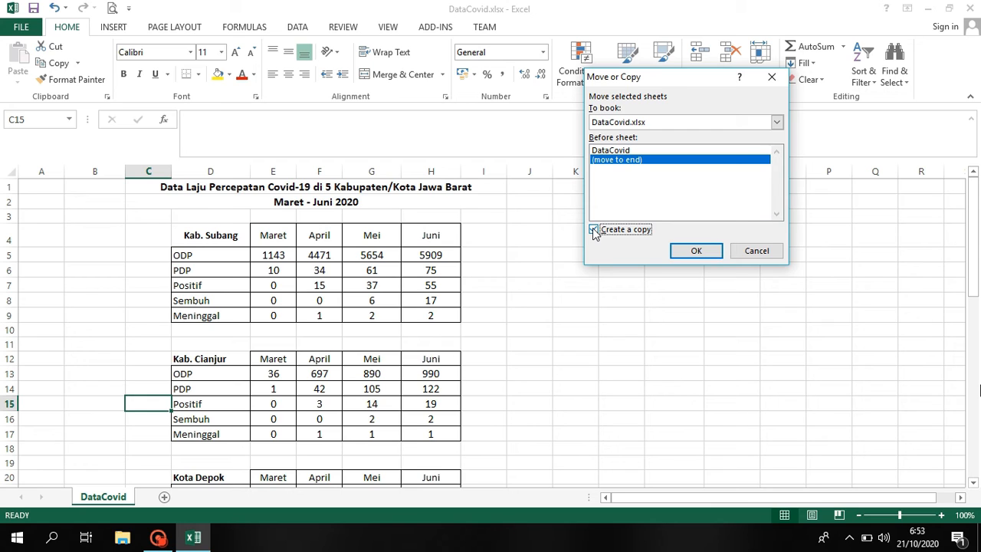
{"action": "left_click", "coordinate": [694, 253]}
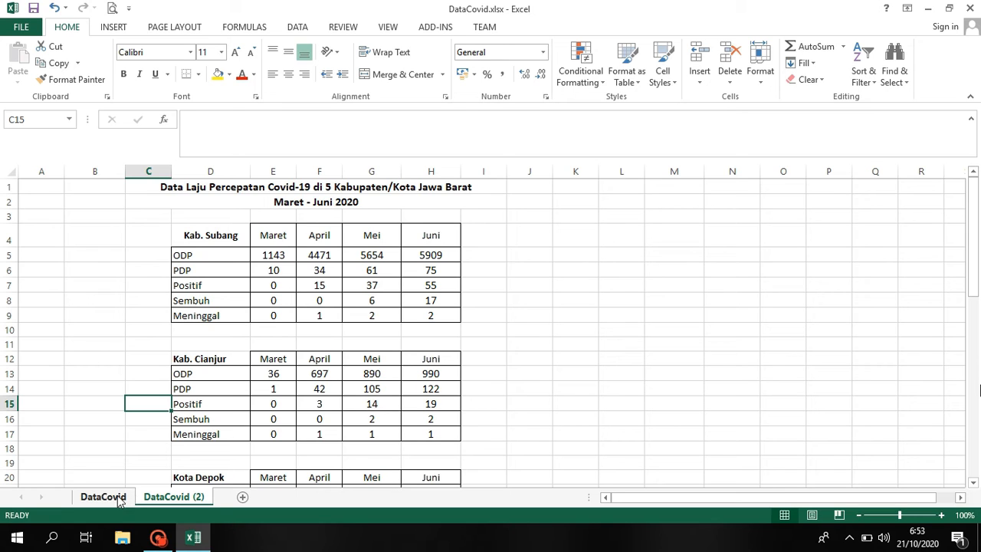
{"action": "left_click", "coordinate": [120, 500]}
{"action": "left_click", "coordinate": [150, 502]}
Create a new blank workbook, then return to the DataCovid.xlsx workbook
{"action": "left_click", "coordinate": [22, 27]}
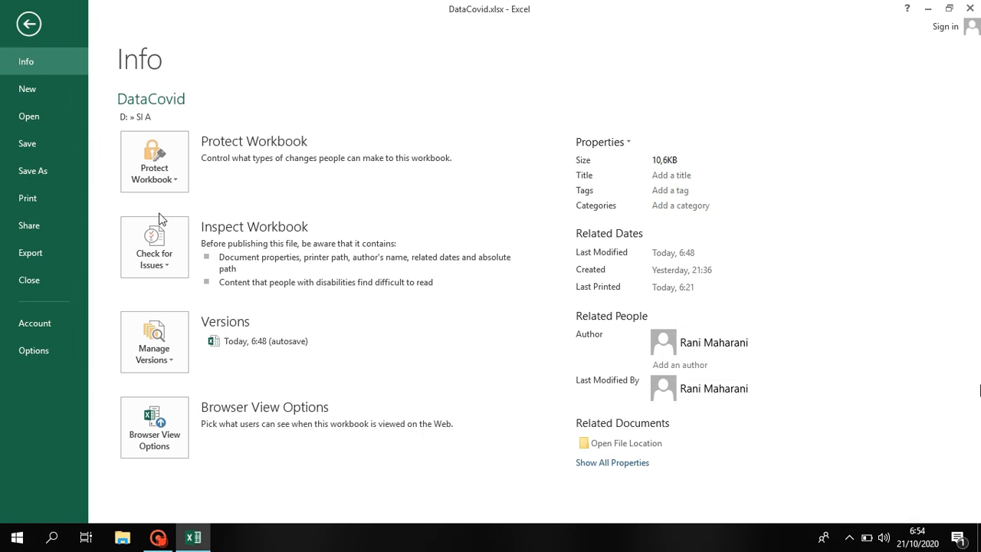
{"action": "left_click", "coordinate": [56, 89]}
{"action": "left_click", "coordinate": [189, 287]}
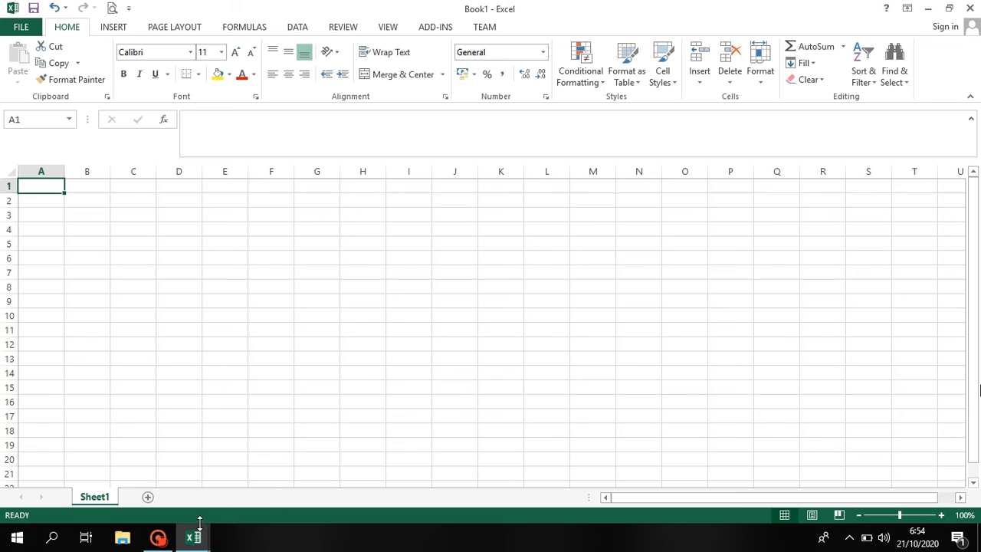
{"action": "mouse_move", "coordinate": [198, 540]}
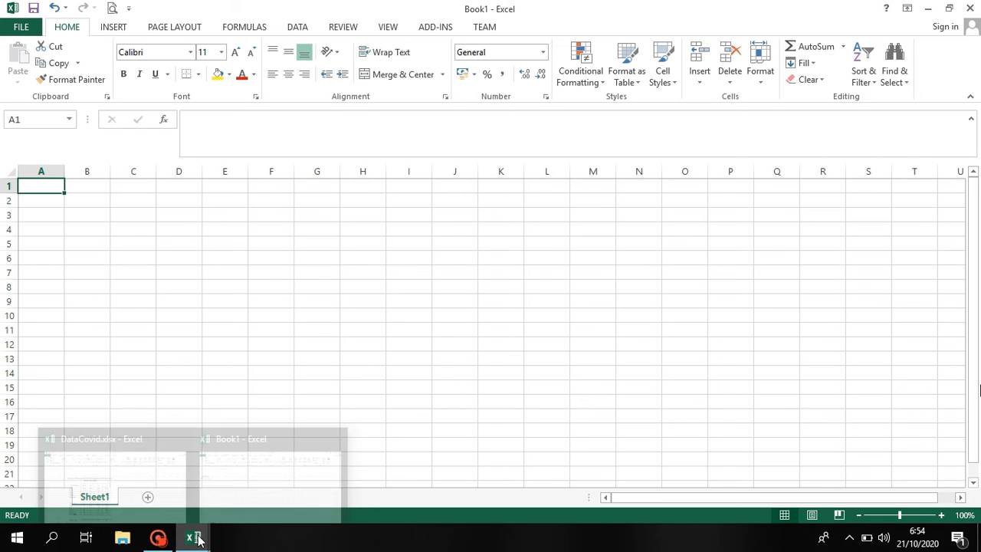
{"action": "left_click", "coordinate": [142, 476]}
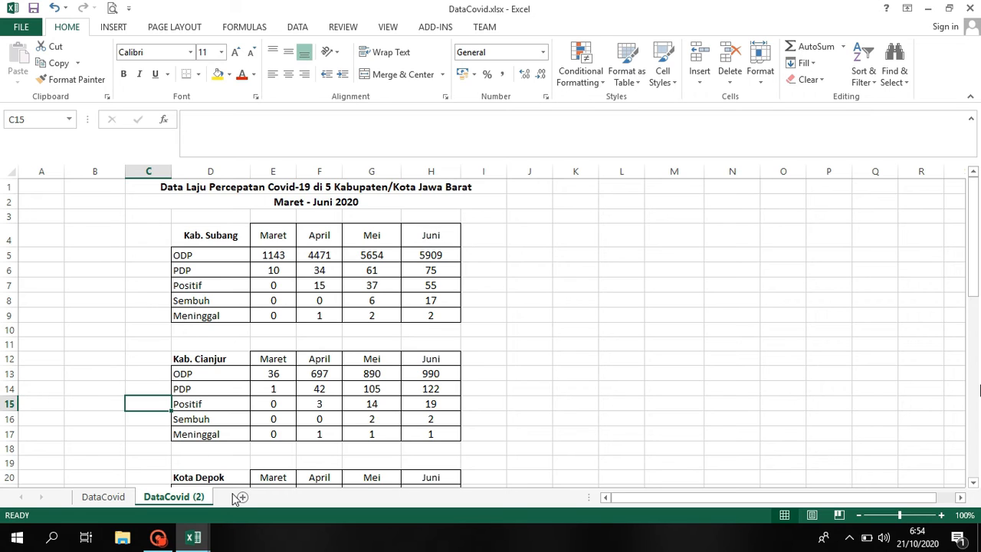
Move the DataCovid (2) sheet into the Book1 workbook, placing it before Sheet1
{"action": "left_click", "coordinate": [762, 84]}
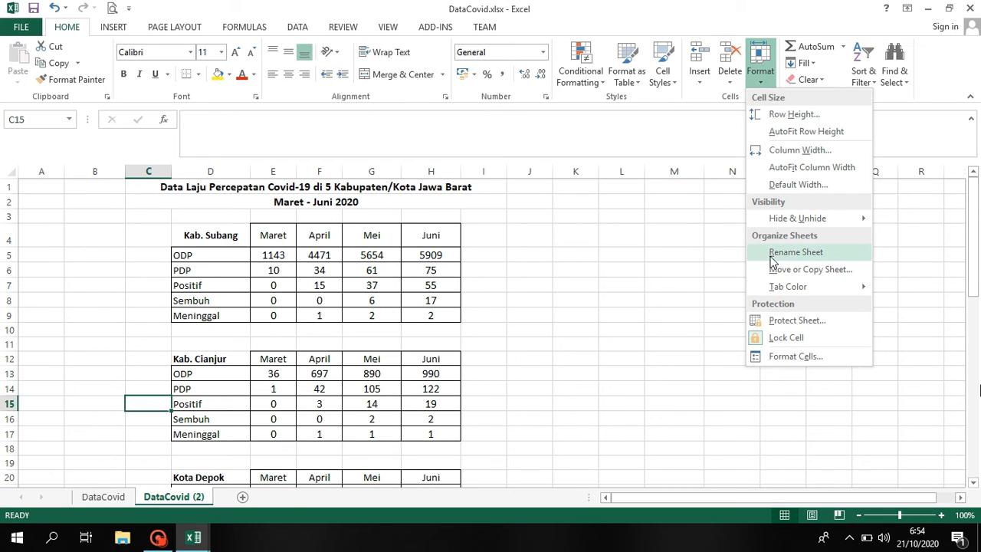
{"action": "left_click", "coordinate": [772, 271]}
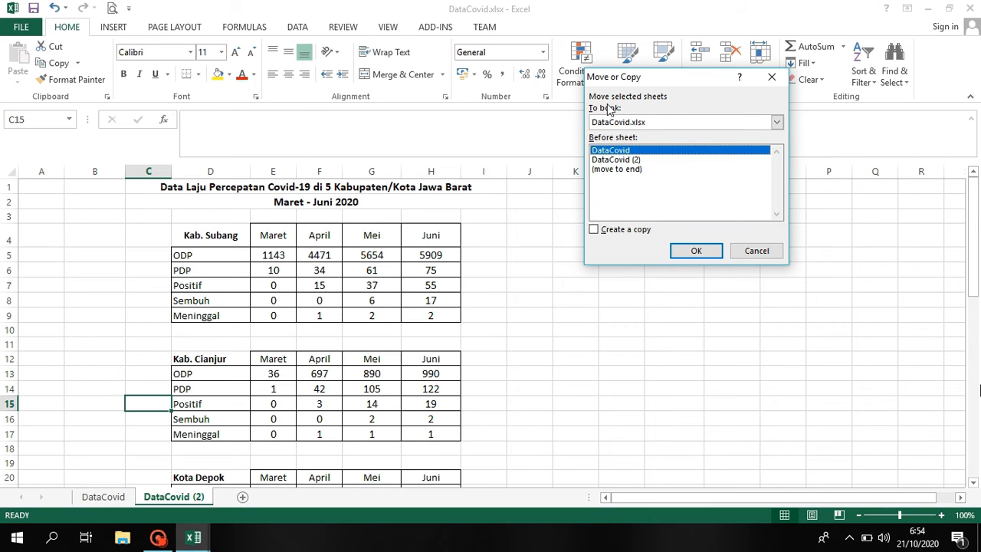
{"action": "left_click", "coordinate": [776, 123]}
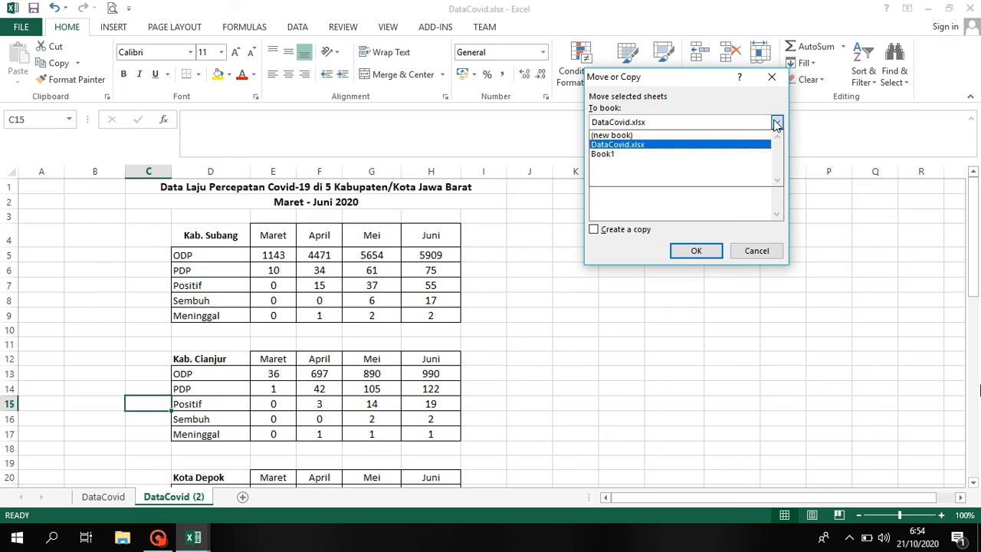
{"action": "left_click", "coordinate": [732, 154]}
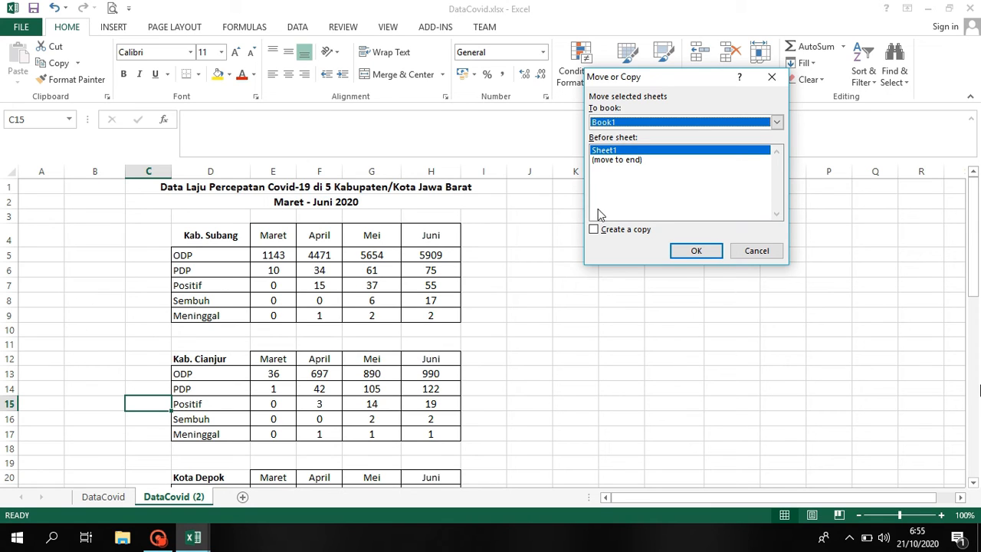
{"action": "key", "text": "Tab"}
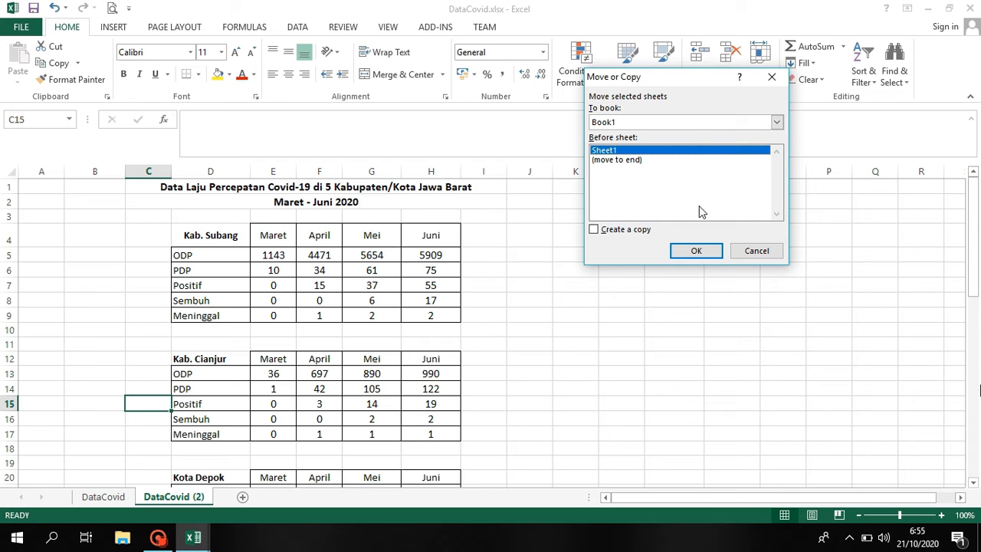
{"action": "left_click", "coordinate": [695, 252]}
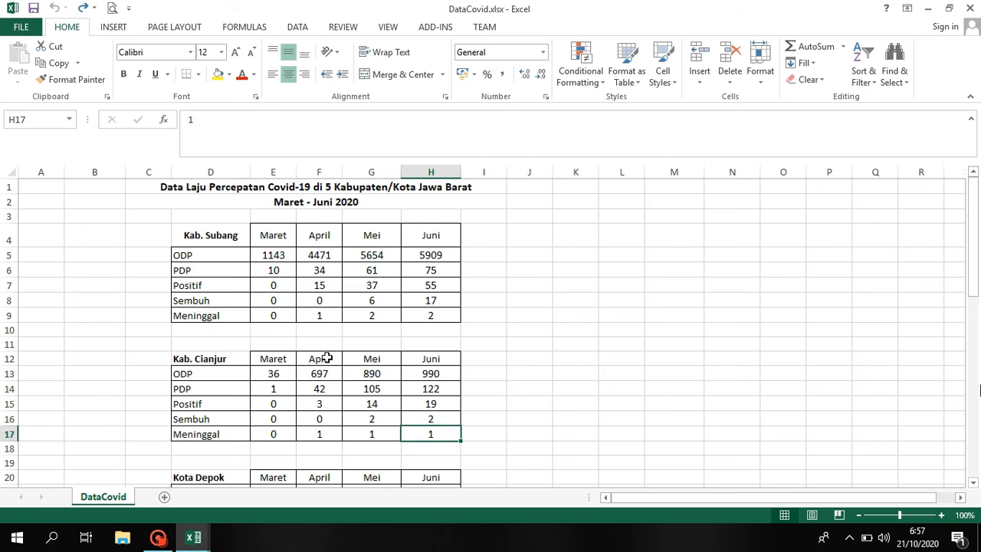
Apply the Wood Type theme to the DataCovid workbook
{"action": "left_click", "coordinate": [327, 359]}
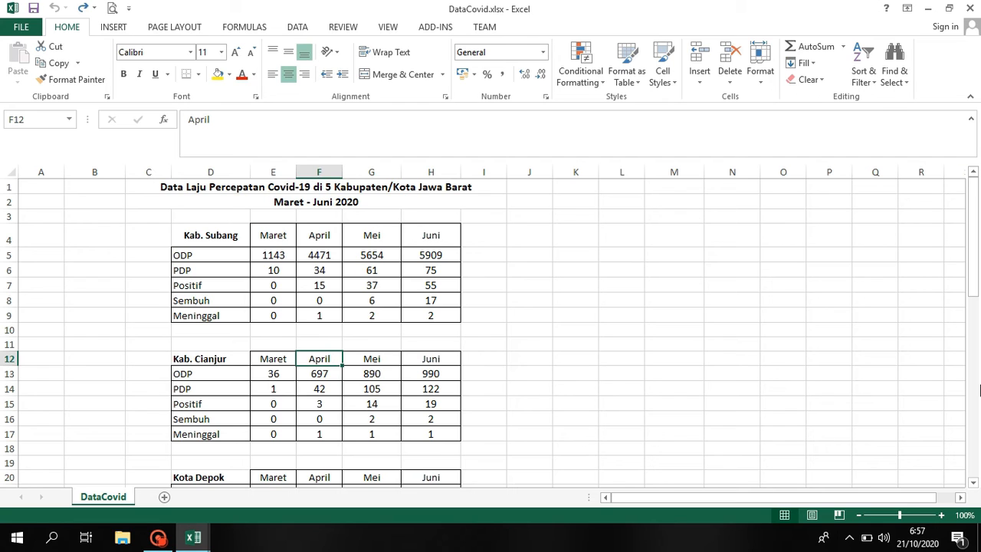
{"action": "left_click", "coordinate": [185, 32]}
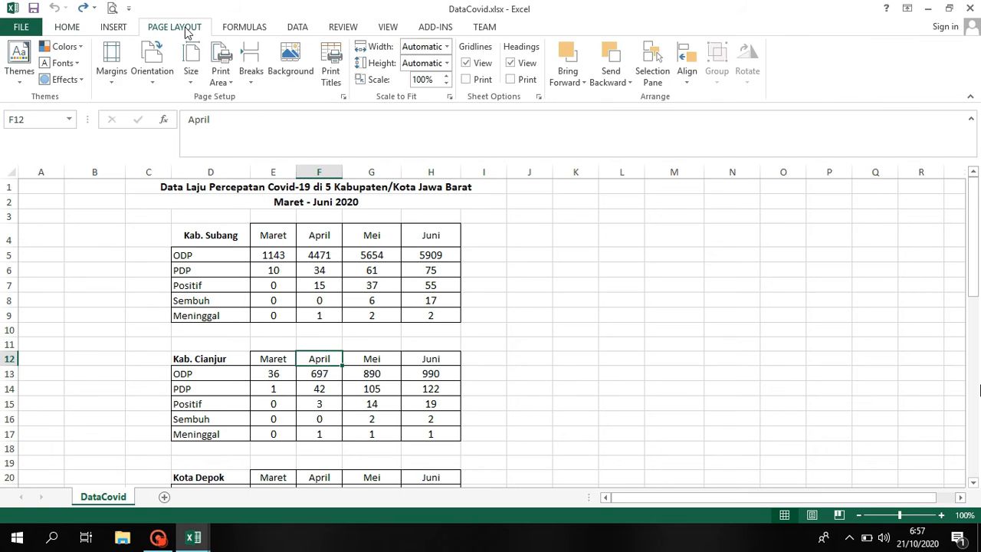
{"action": "left_click", "coordinate": [30, 78]}
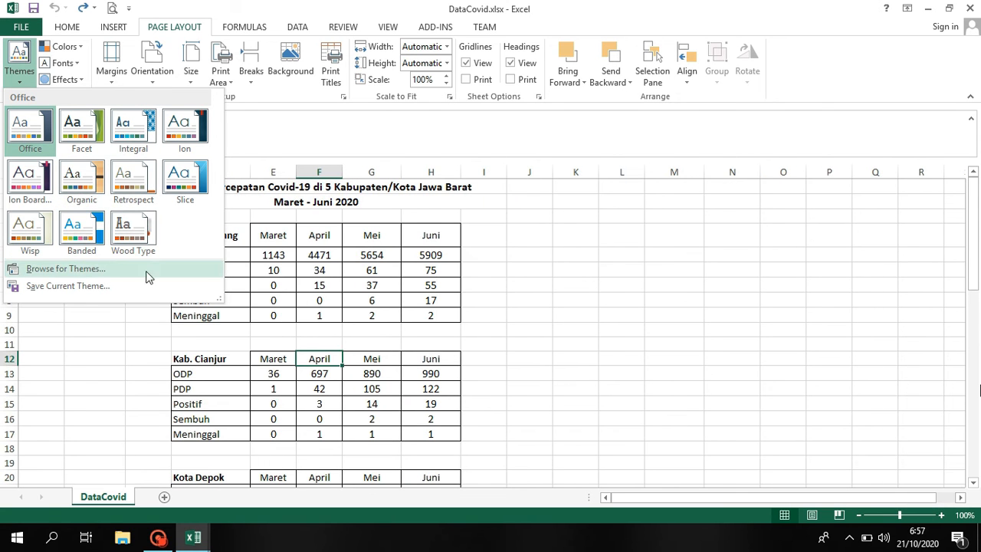
{"action": "left_click", "coordinate": [141, 229]}
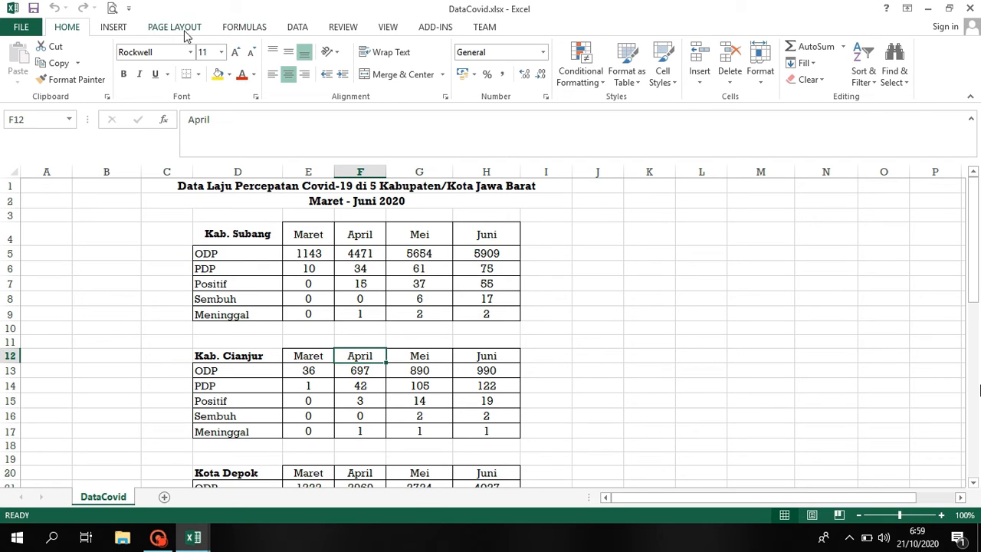
Add a page header to the DataCovid sheet with the date 21/10/2020 in its right-hand section
{"action": "left_click", "coordinate": [115, 28]}
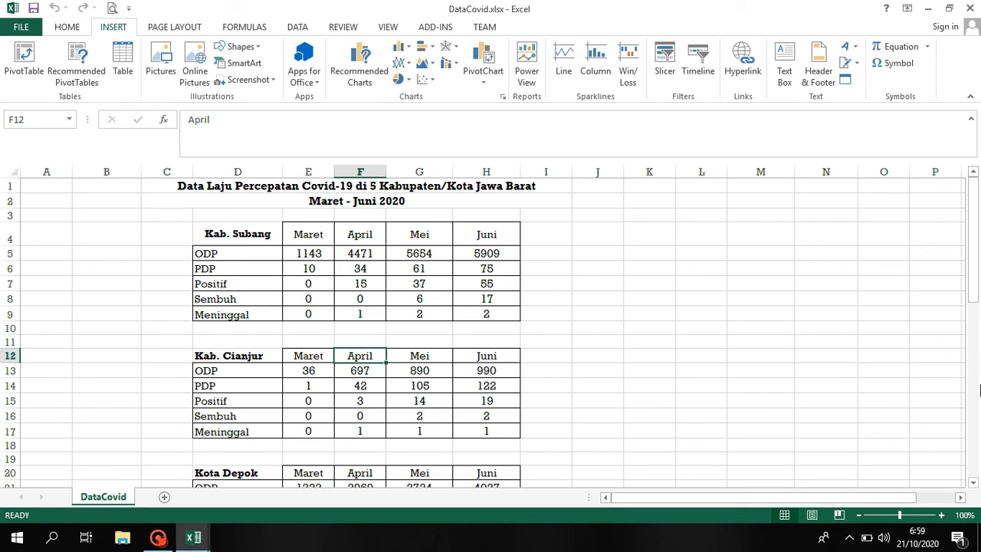
{"action": "left_click", "coordinate": [819, 73]}
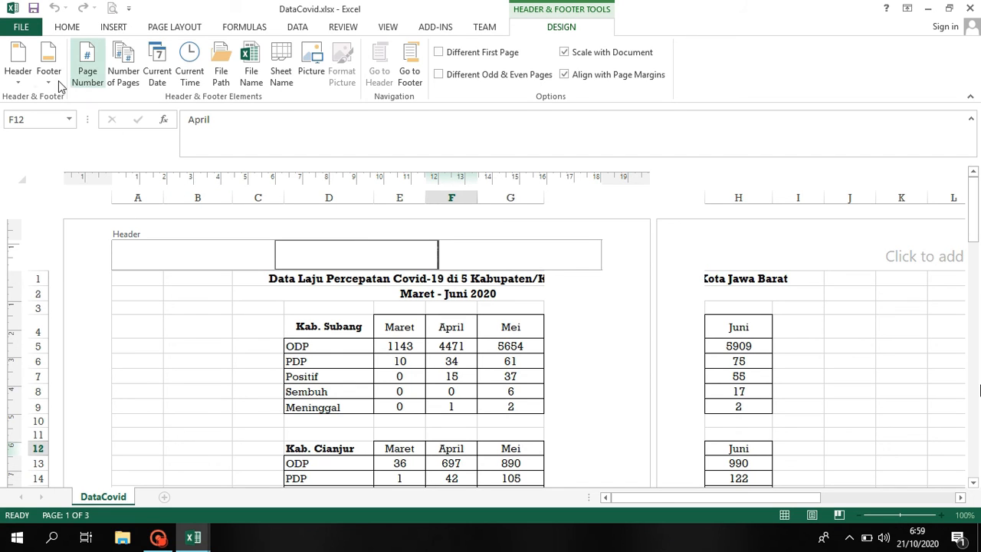
{"action": "left_click", "coordinate": [20, 72]}
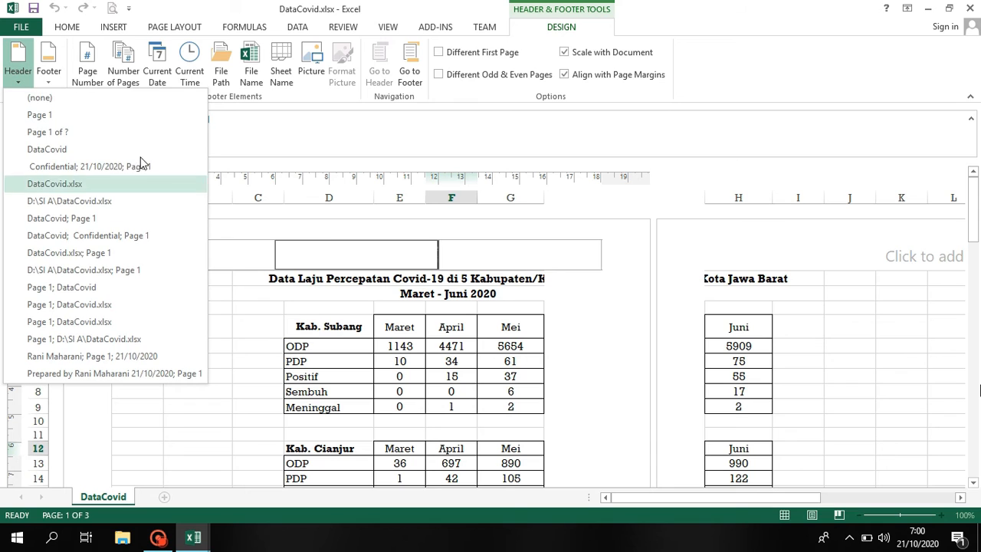
{"action": "left_click", "coordinate": [18, 65]}
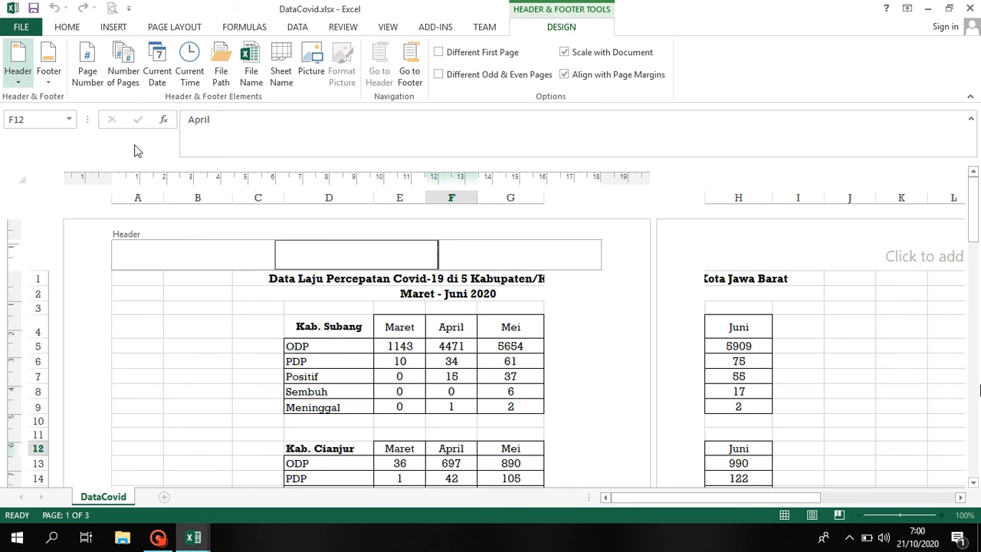
{"action": "left_click", "coordinate": [491, 265]}
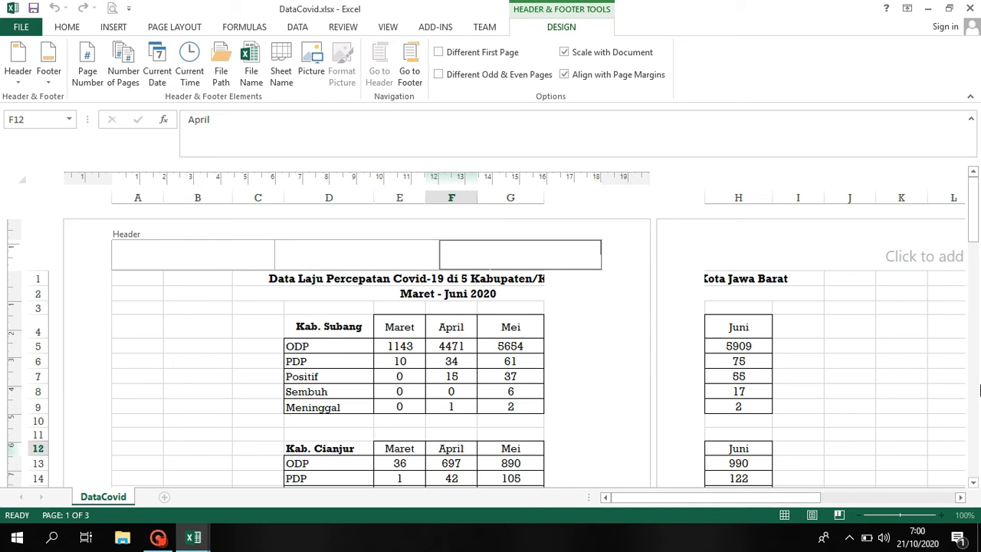
{"action": "type", "text": "21/10/2020"}
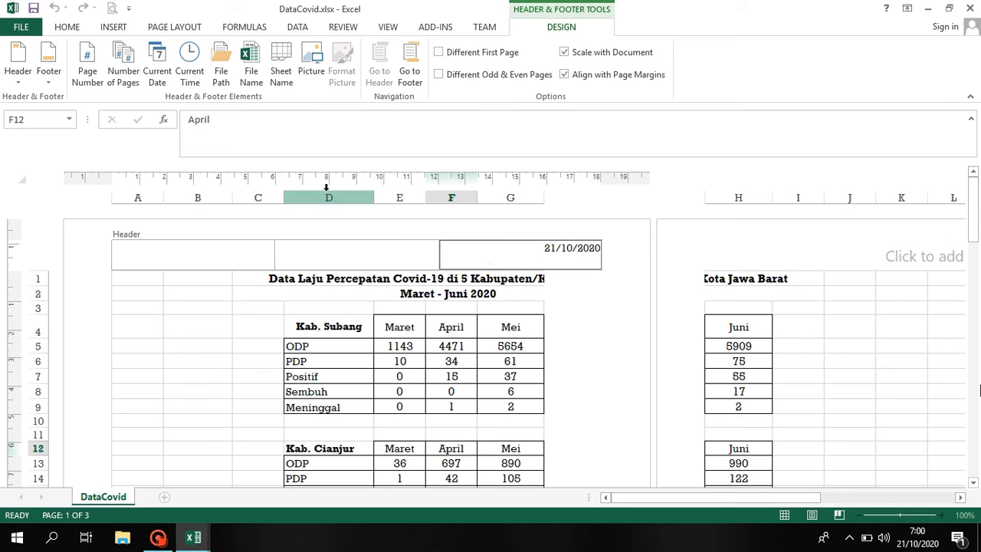
Add the preset Page 1 footer and replace its centre section text with 1
{"action": "left_click", "coordinate": [48, 71]}
{"action": "left_click", "coordinate": [67, 114]}
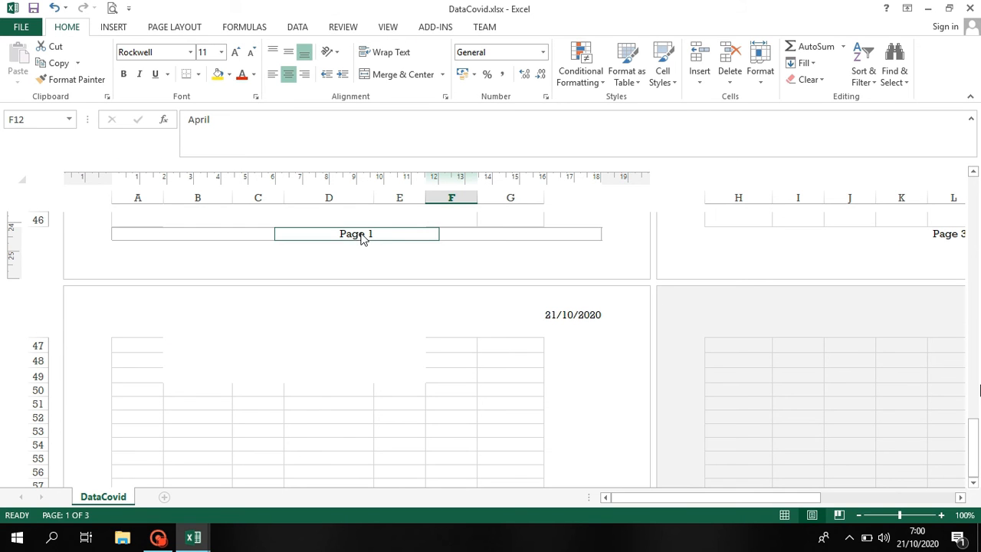
{"action": "left_click", "coordinate": [361, 234]}
{"action": "type", "text": "1"}
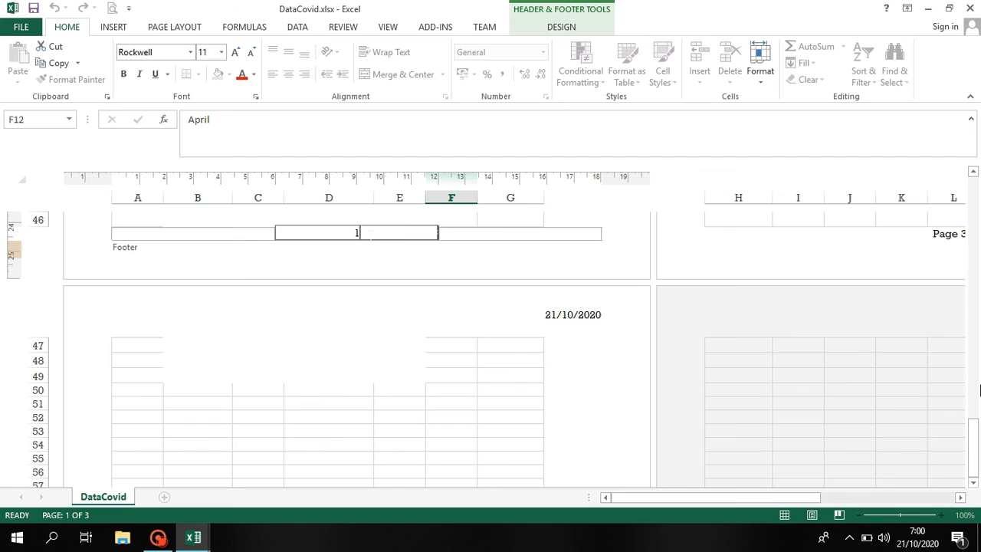
{"action": "left_click", "coordinate": [416, 252]}
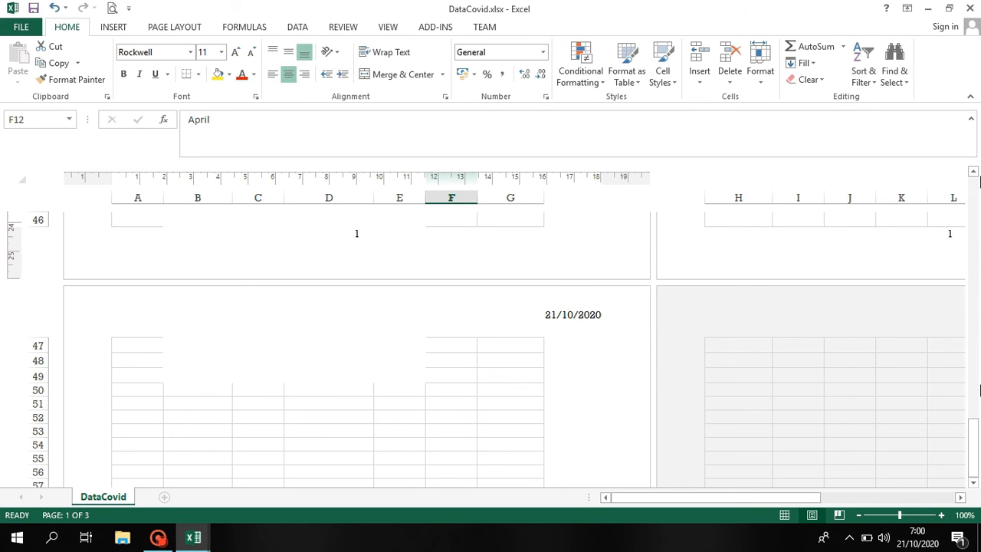
Return the worksheet from page layout to Normal view
{"action": "left_click", "coordinate": [977, 190]}
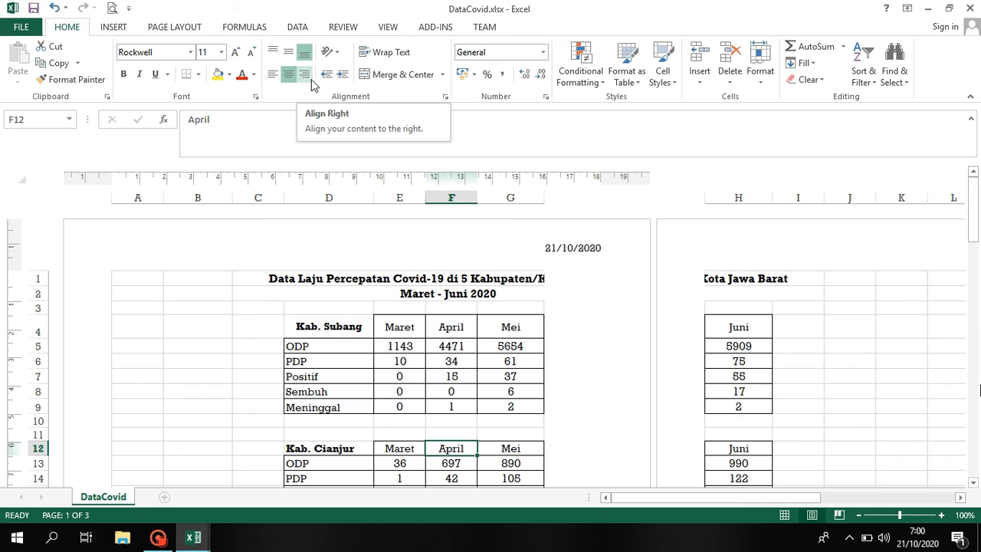
{"action": "left_click", "coordinate": [386, 27]}
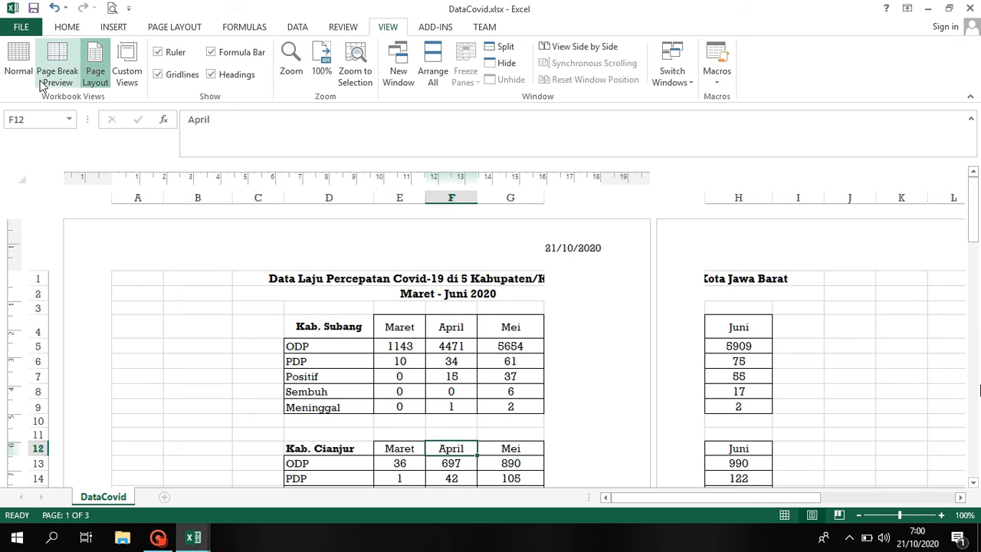
{"action": "left_click", "coordinate": [17, 69]}
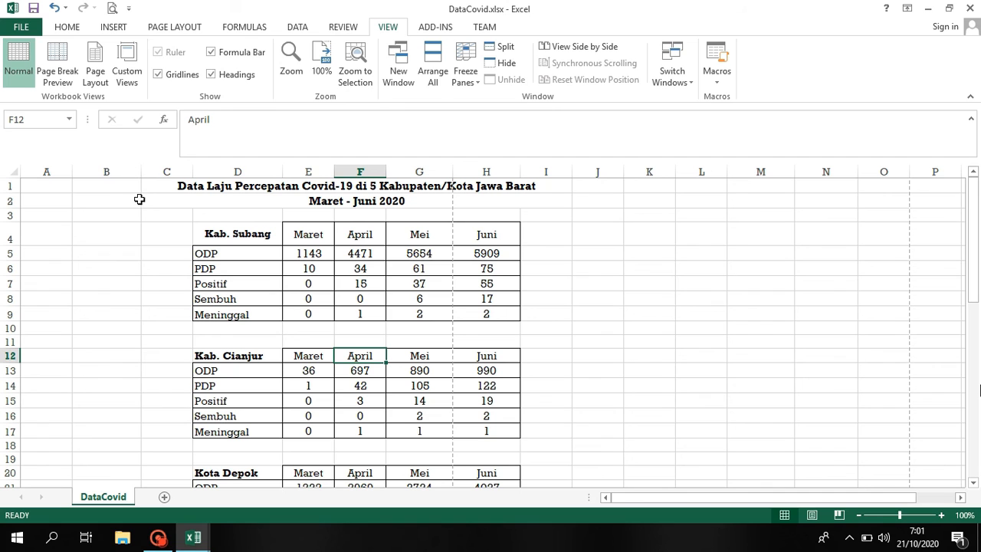
Set cells B1:I41, covering the title and all five regional tables, as the print area of the DataCovid sheet
{"action": "left_click_drag", "start_coordinate": [127, 183], "coordinate": [285, 423]}
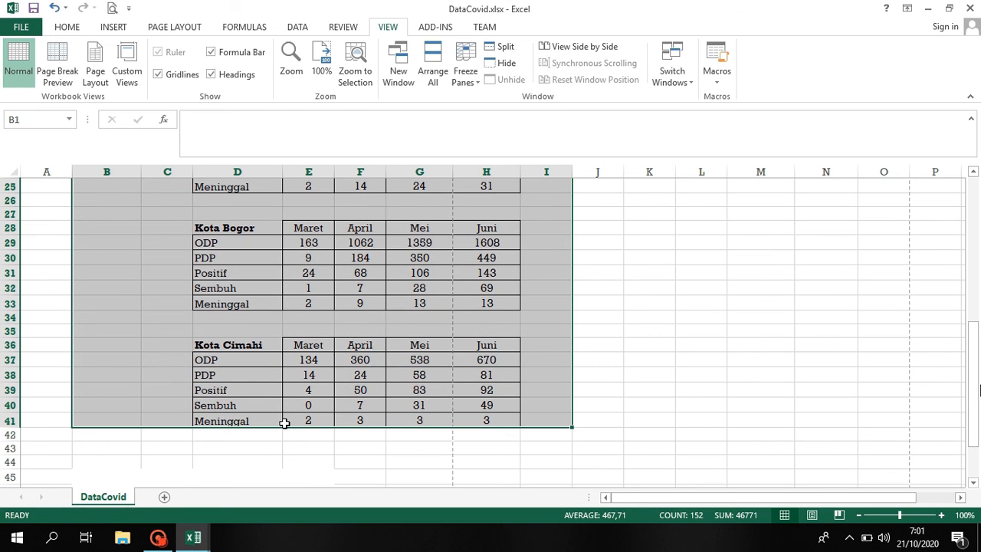
{"action": "left_click", "coordinate": [197, 29]}
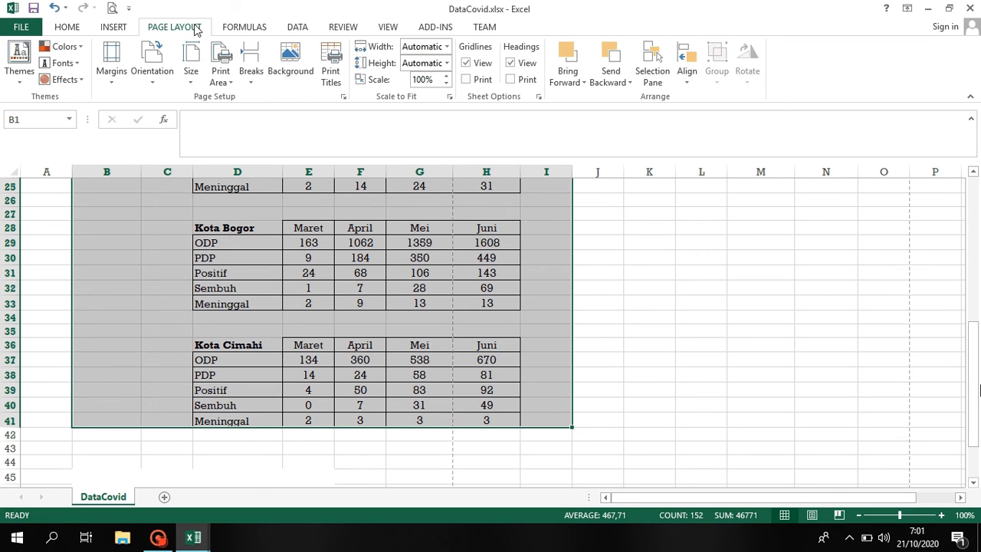
{"action": "left_click", "coordinate": [227, 82]}
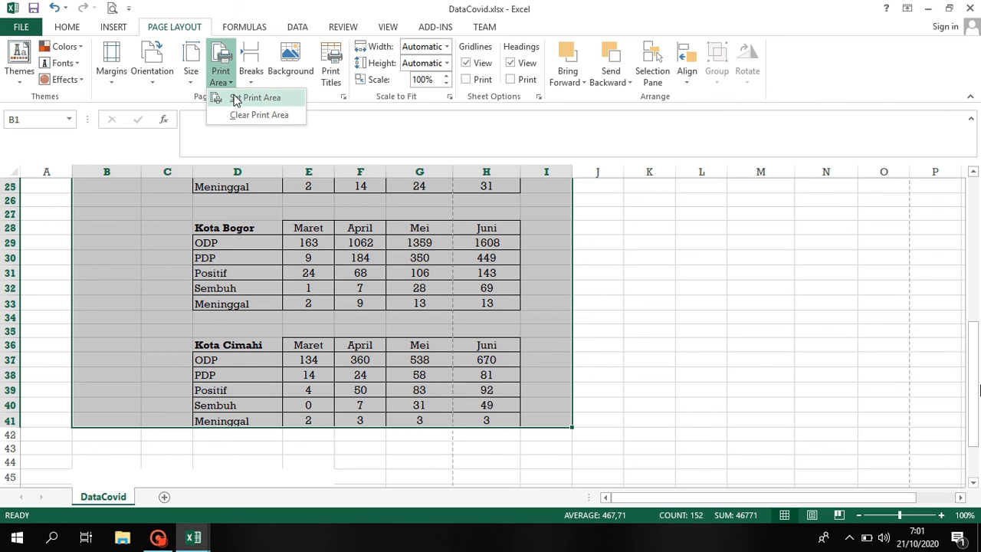
{"action": "left_click", "coordinate": [253, 98]}
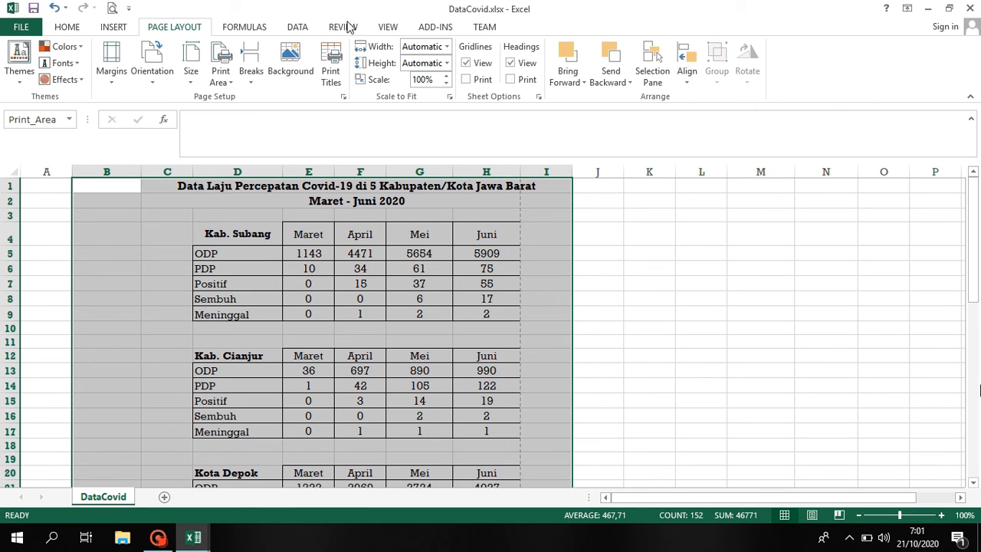
Check the DataCovid sheet's page breaks in Page Break Preview and review its print preview and print settings
{"action": "left_click", "coordinate": [387, 28]}
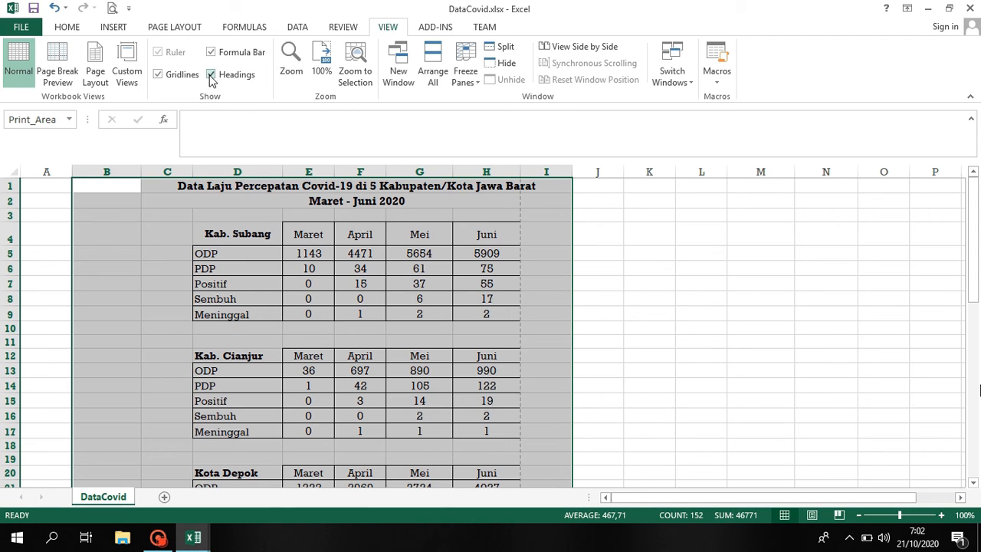
{"action": "left_click", "coordinate": [58, 73]}
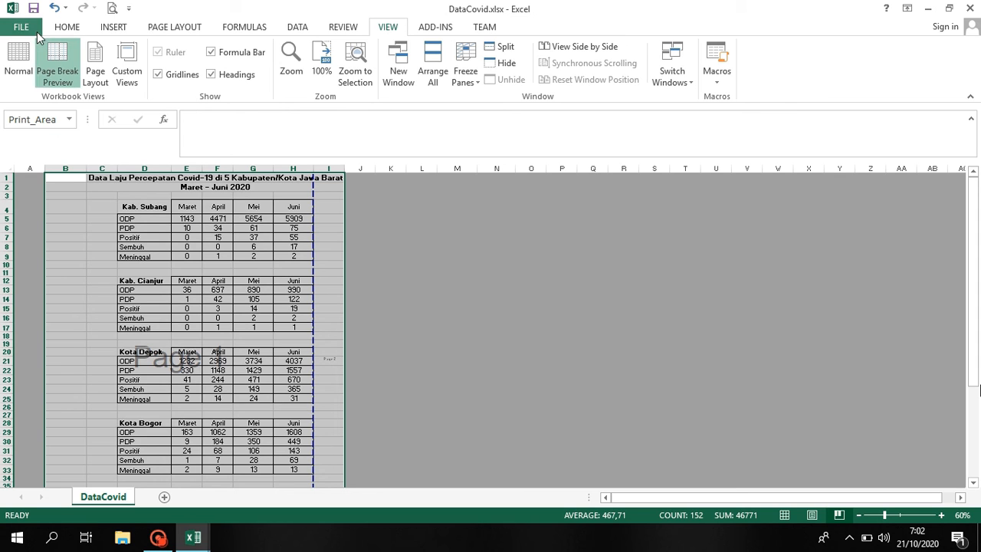
{"action": "left_click", "coordinate": [23, 27]}
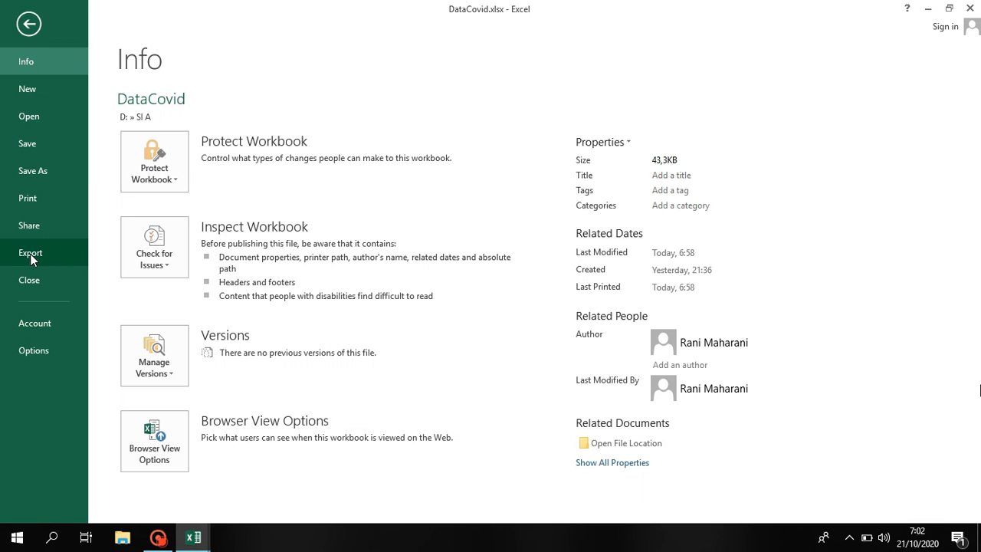
{"action": "left_click", "coordinate": [36, 196]}
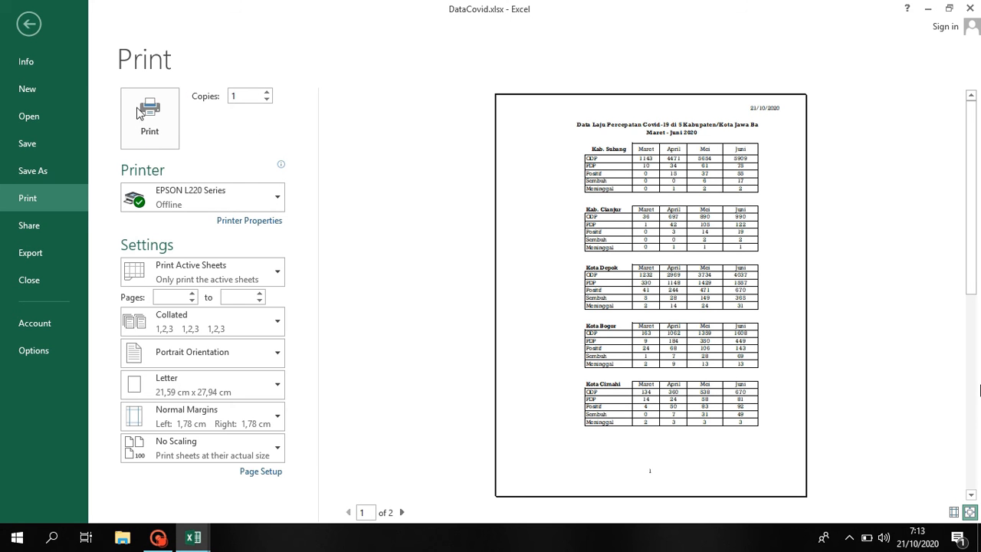
{"action": "key", "text": "Escape"}
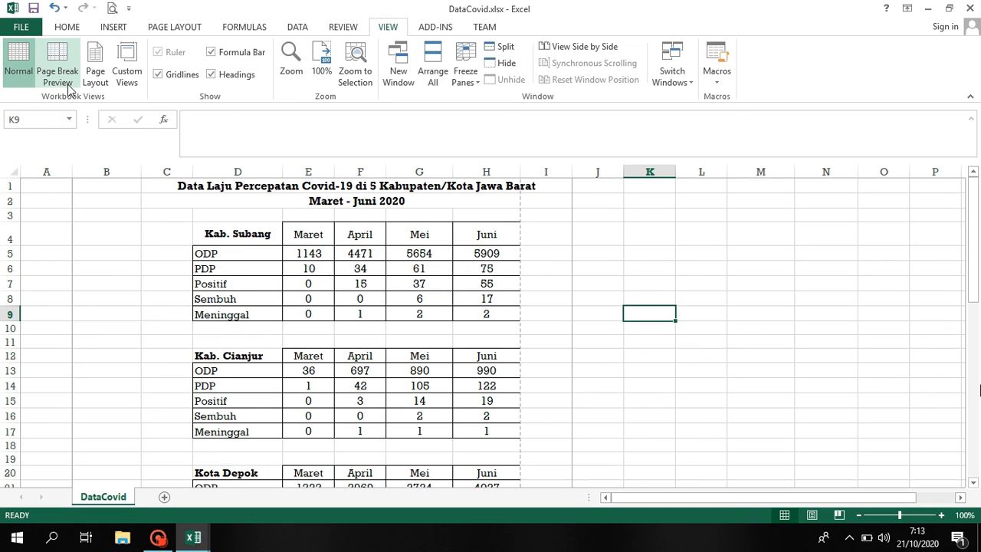
Look over the file types available for export, and publish the sheet as DataCovid.pdf in the SI A folder with Standard optimization
{"action": "left_click", "coordinate": [22, 29]}
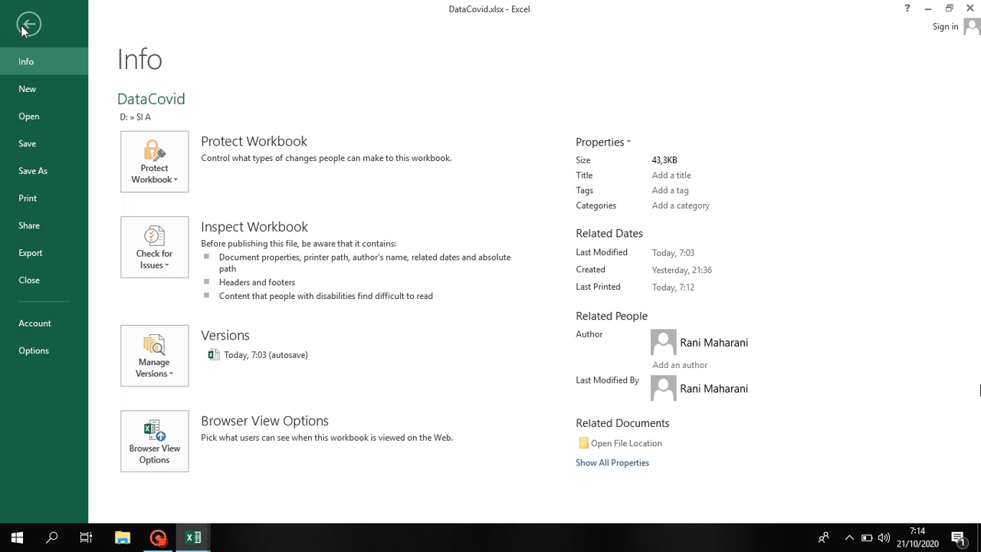
{"action": "left_click", "coordinate": [45, 249]}
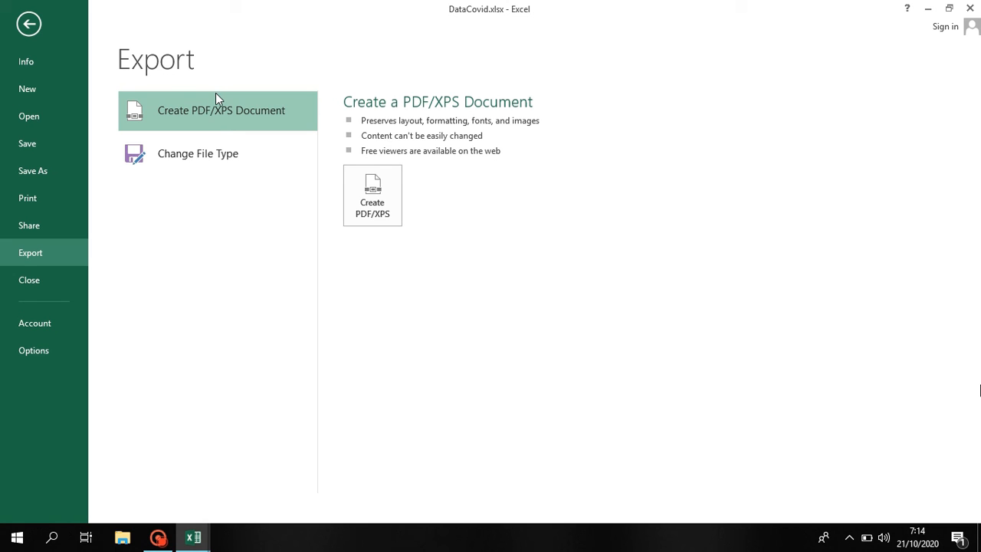
{"action": "left_click", "coordinate": [251, 145]}
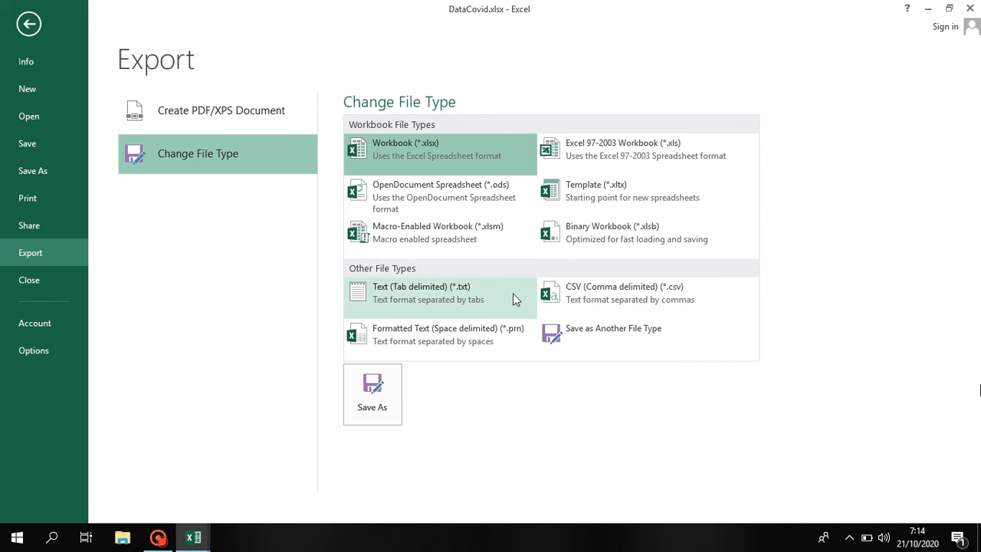
{"action": "left_click", "coordinate": [262, 116]}
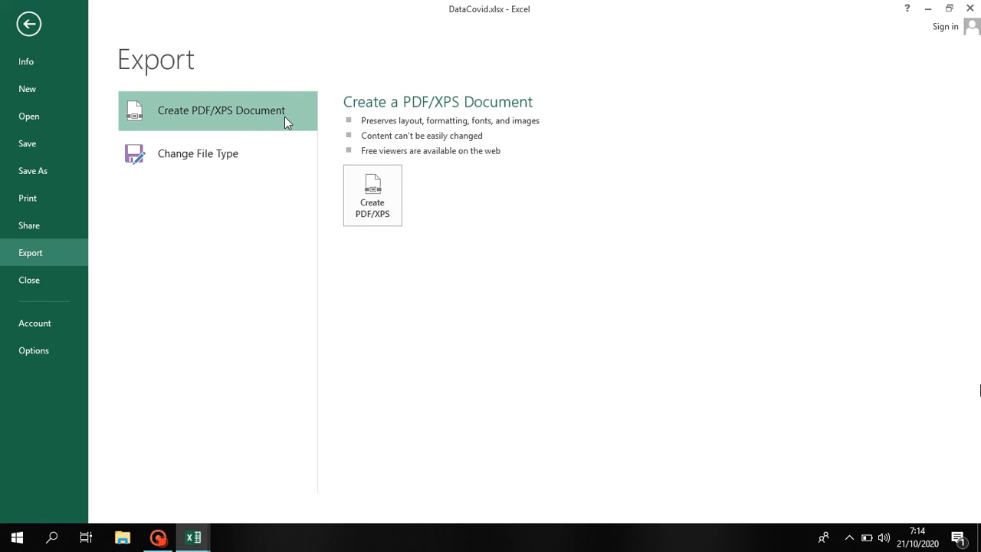
{"action": "left_click", "coordinate": [378, 222]}
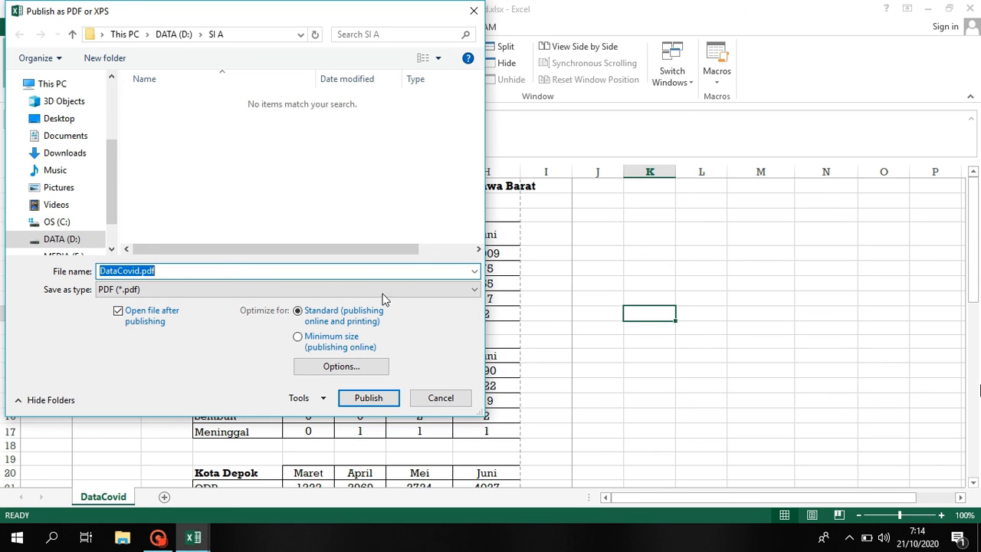
{"action": "left_click", "coordinate": [369, 400]}
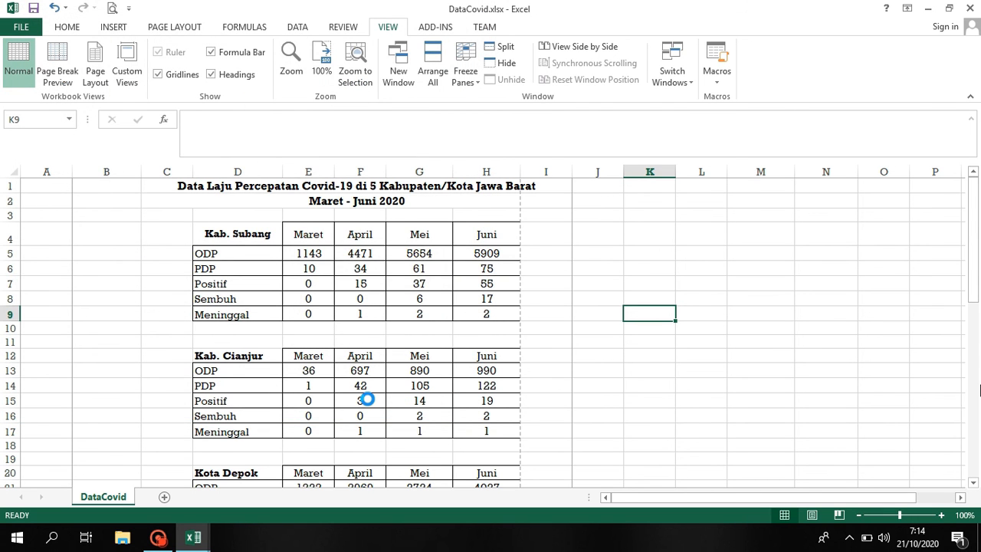